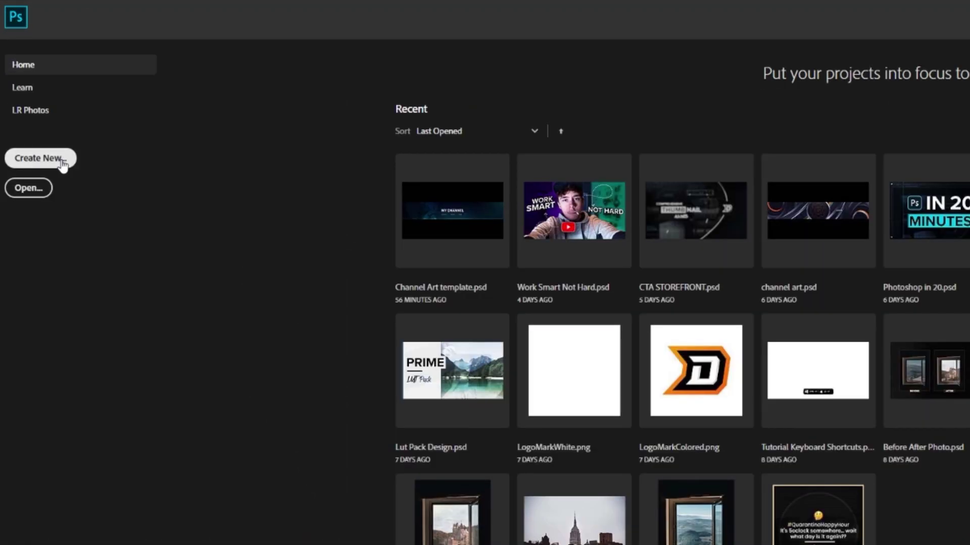
- Start a new document with a width of 2560 and a height of 1440 in pixels
left_click(63, 165)
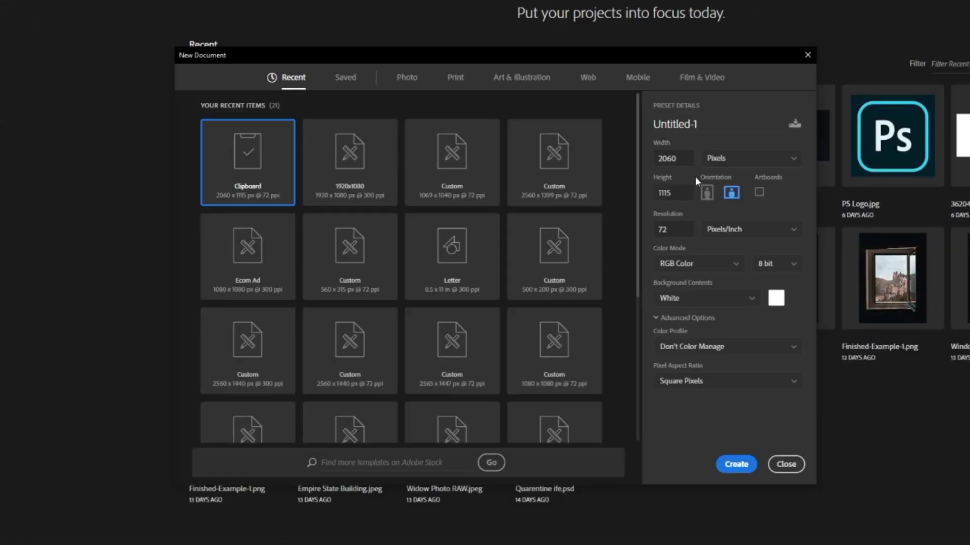
double_click(686, 163)
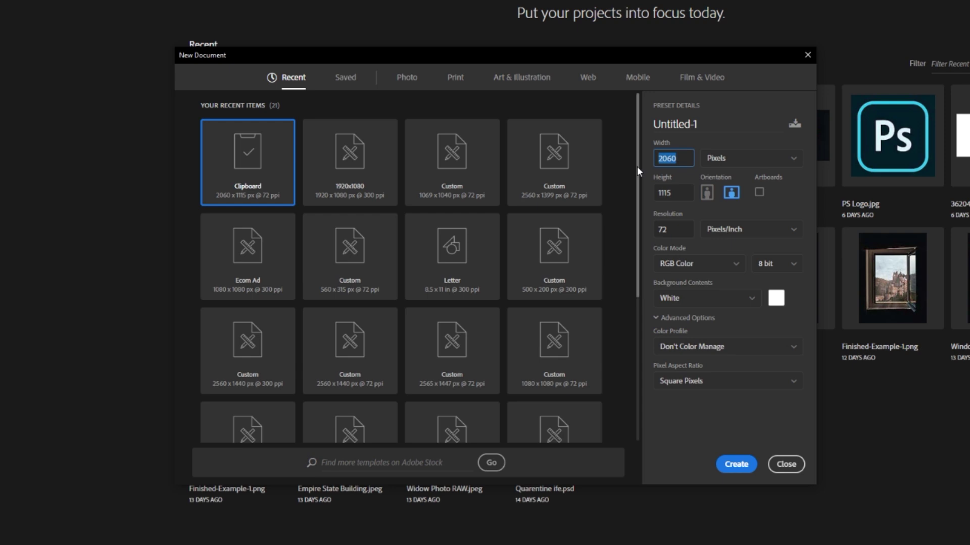
type("2560")
key("Tab")
type("144")
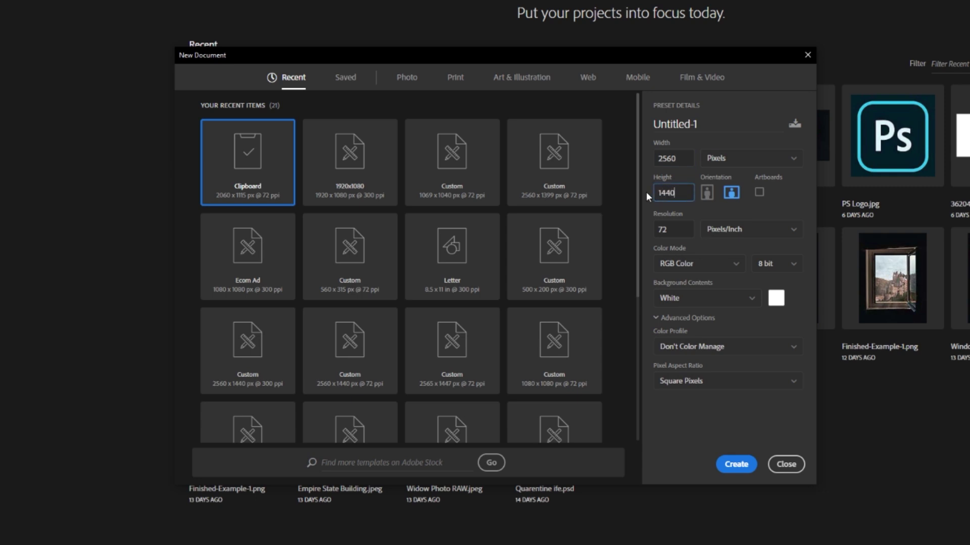
left_click(725, 165)
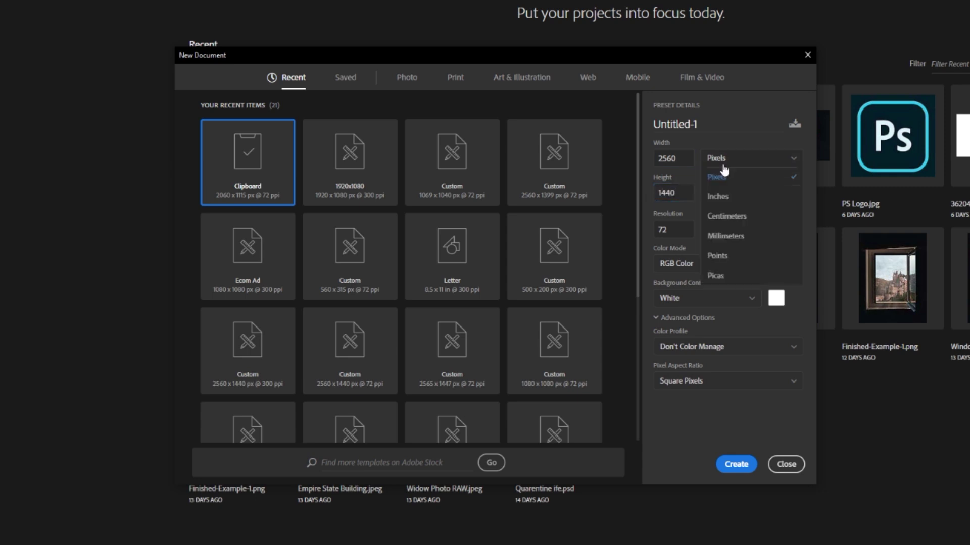
left_click(727, 163)
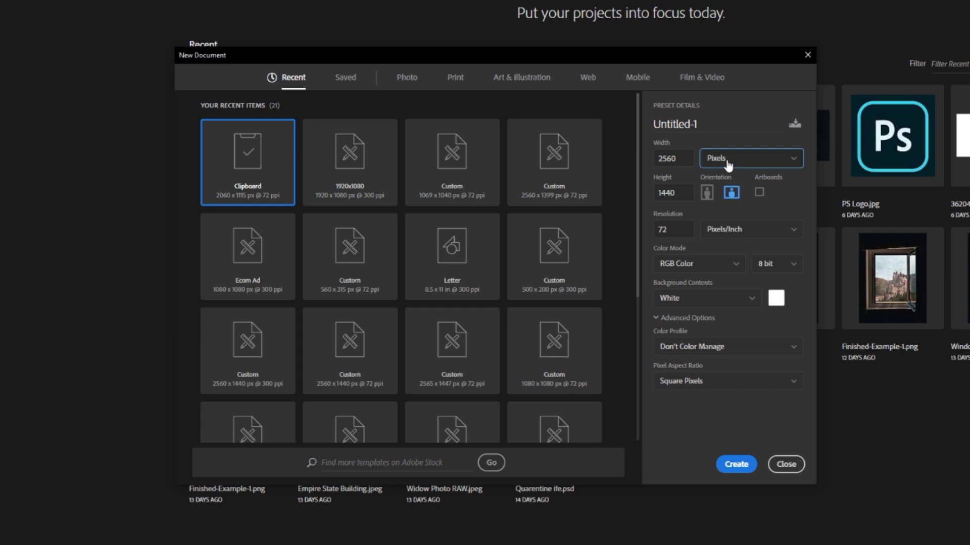
- Set the resolution to 300 pixels/inch and the background contents to black, and create the document
left_click(683, 230)
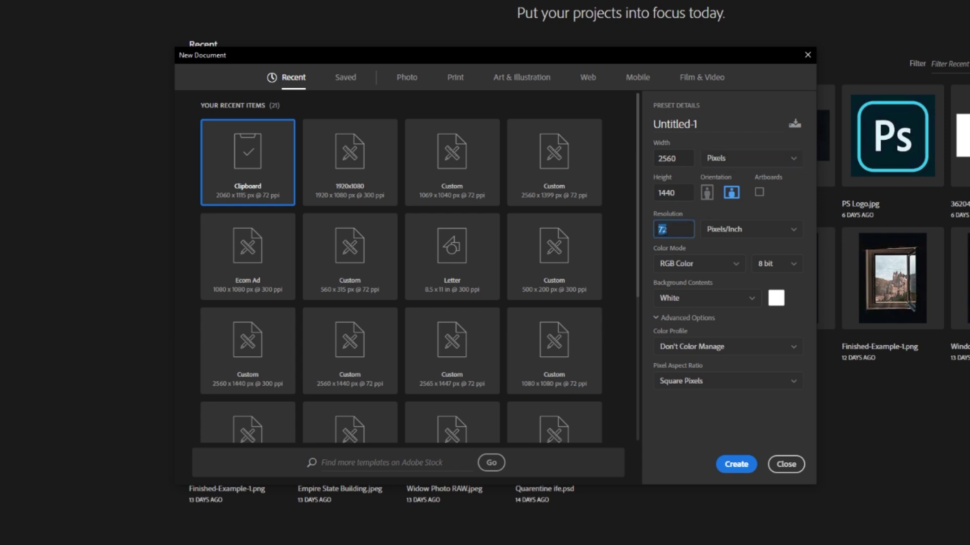
key("BackSpace")
left_click(765, 223)
left_click(738, 306)
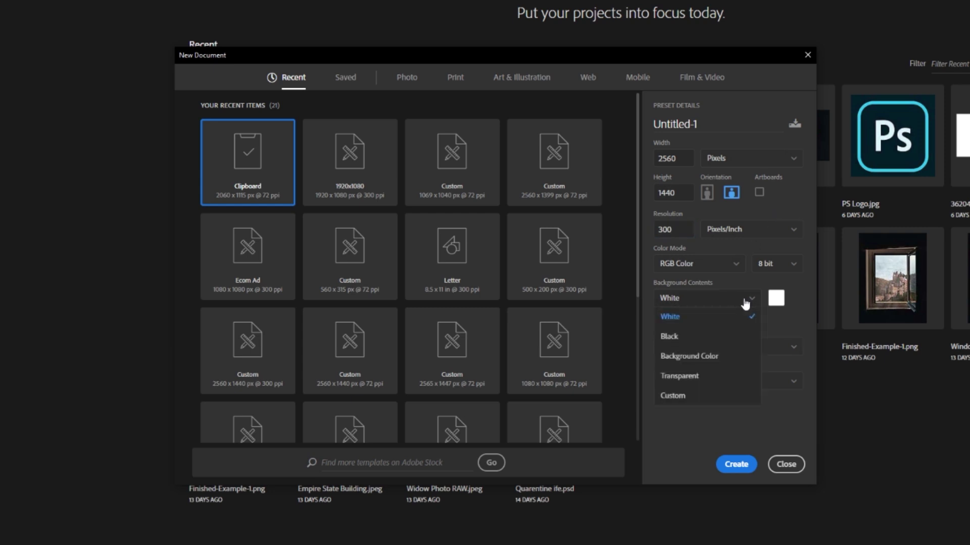
left_click(718, 336)
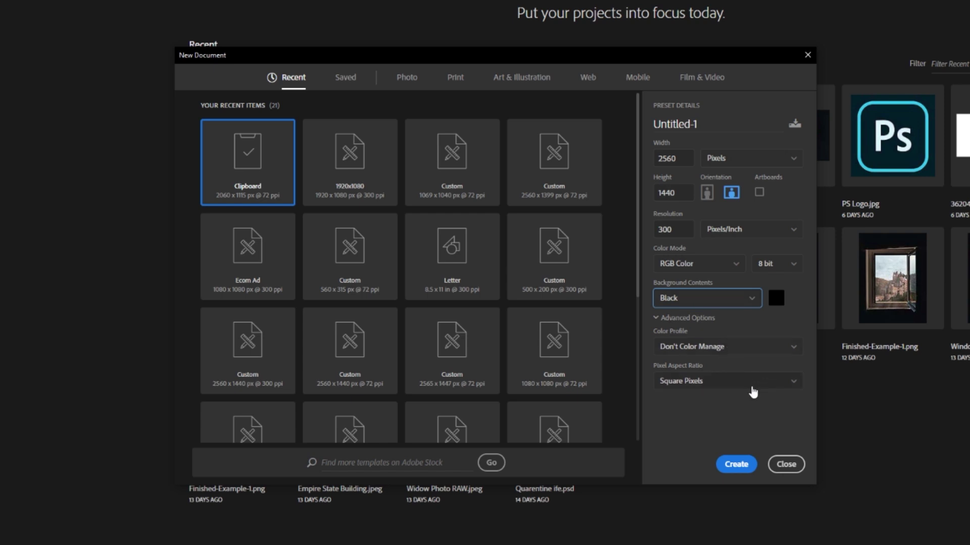
left_click(736, 464)
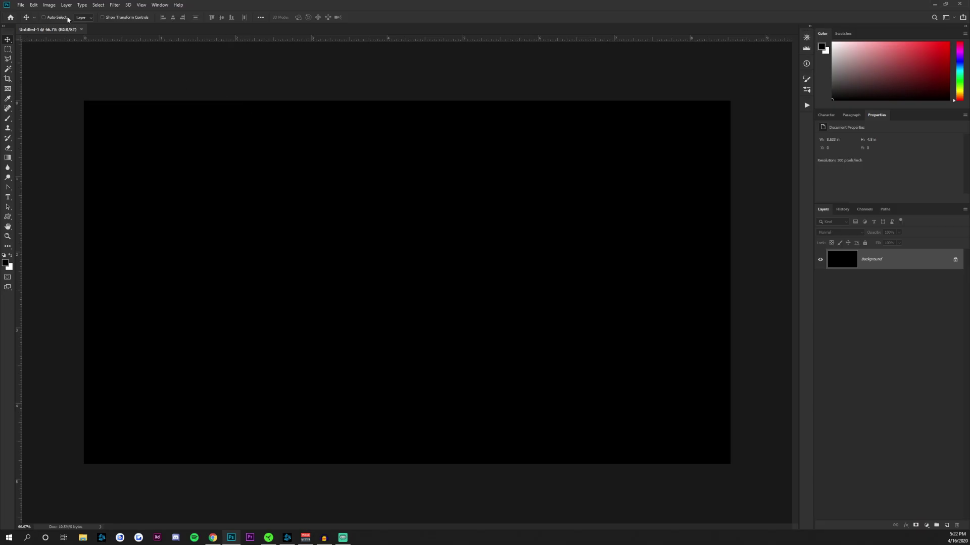
- Save the document in Photoshop format as "Channel art template tutorial" in the Channel Art folder
left_click(22, 5)
left_click(78, 137)
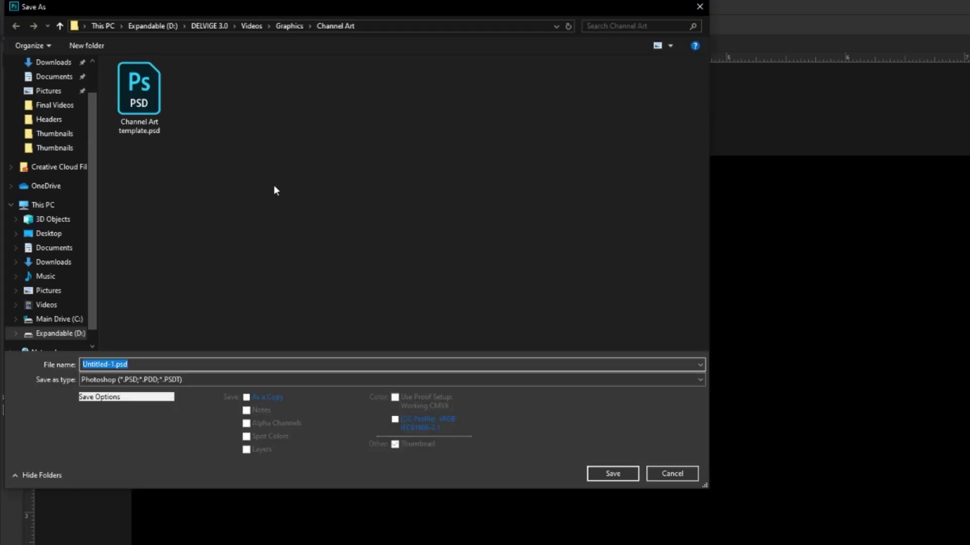
type("Channel")
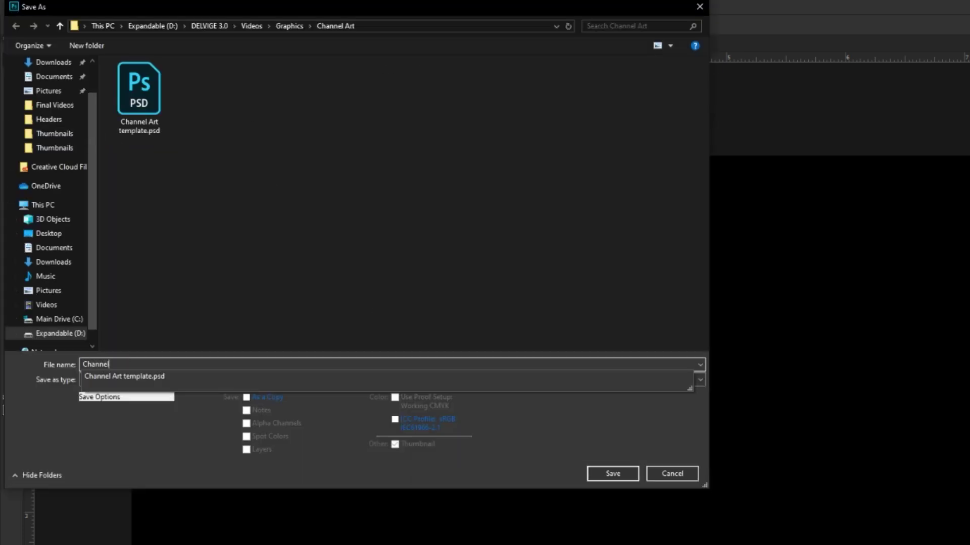
type(" art template tutorial")
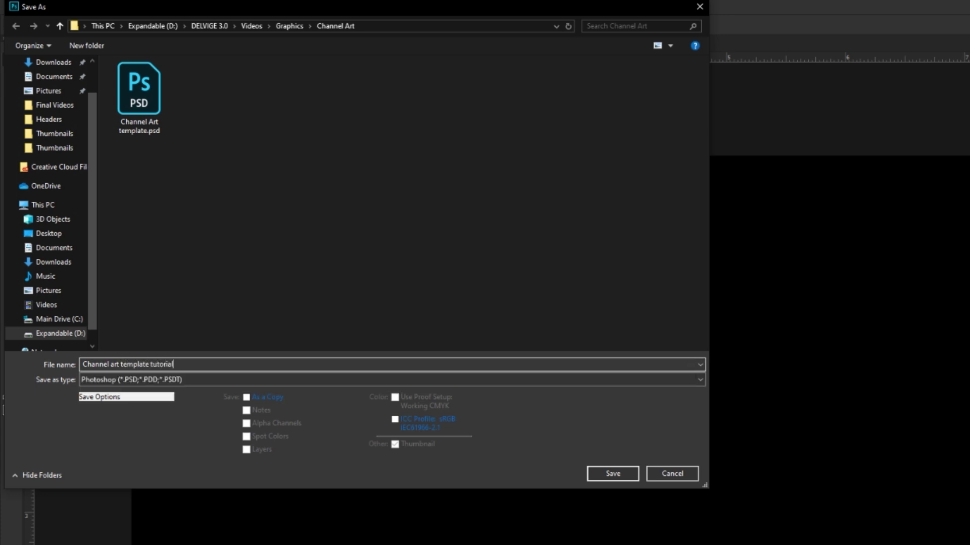
key("Return")
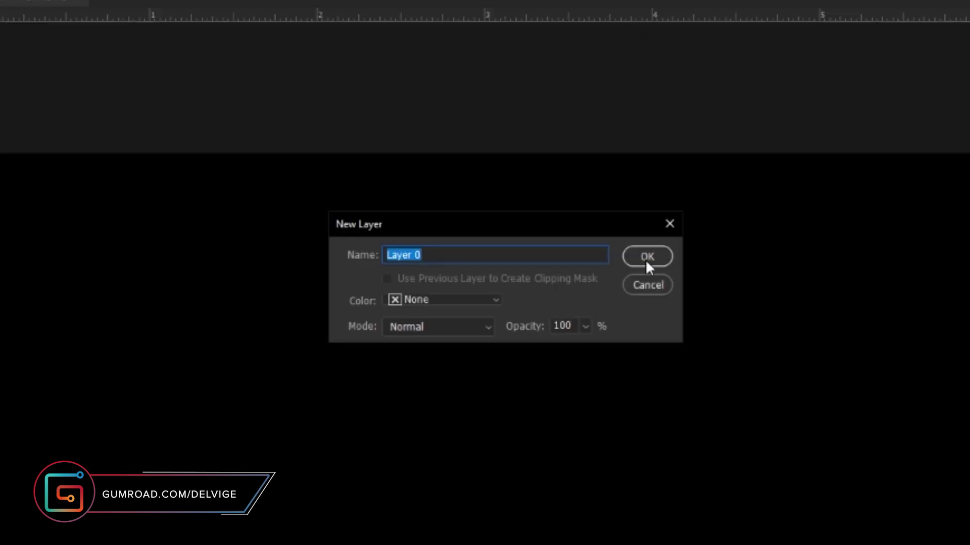
- Convert the locked background to a regular layer named Layer 0 and add a new empty layer above it
left_click(646, 256)
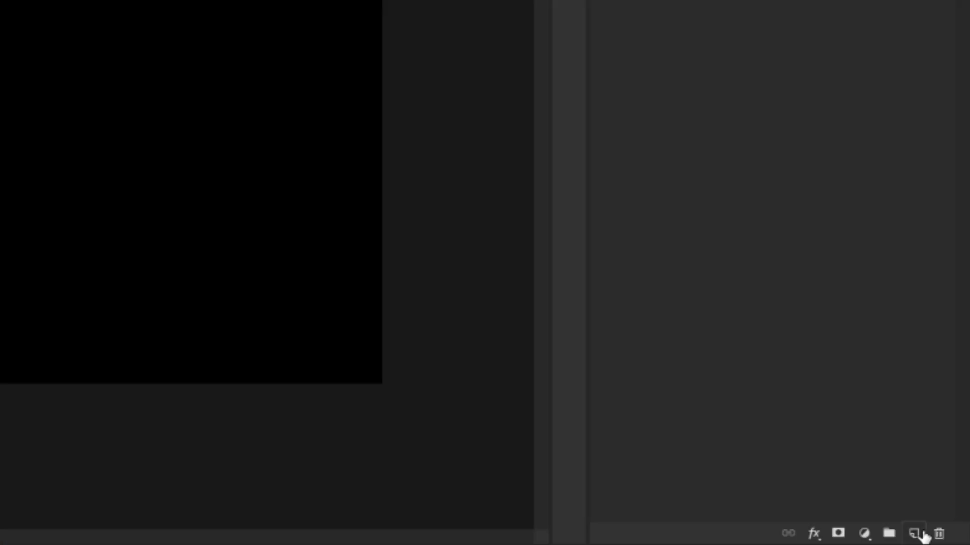
left_click(920, 534)
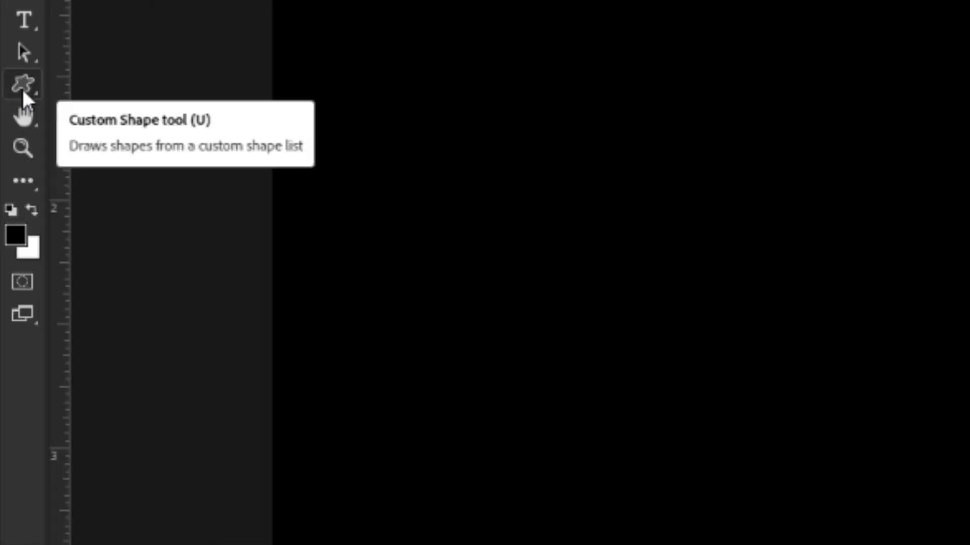
- Check the YouTube Help channel art size guidelines in Chrome and create a 1546 × 423 px rectangle on the Photoshop canvas
right_click(8, 220)
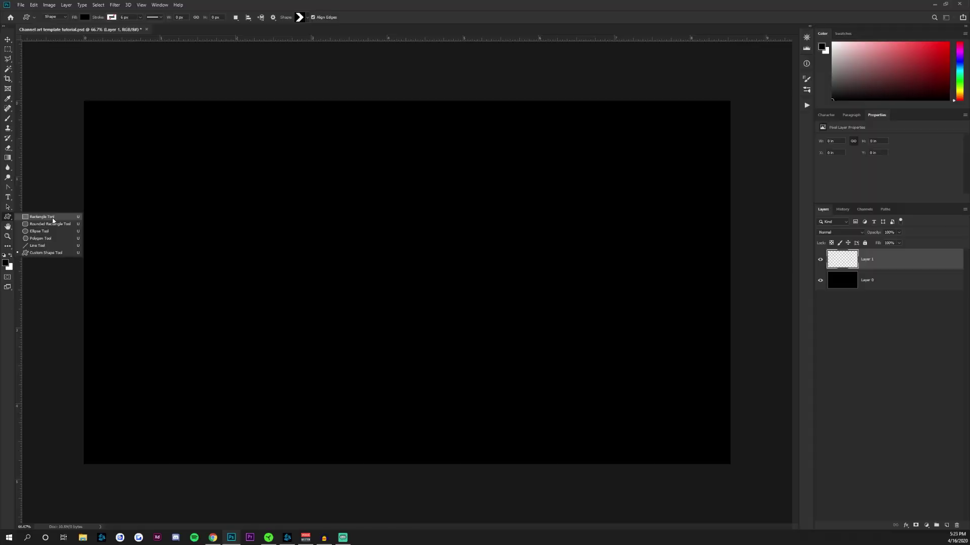
left_click(53, 218)
left_click(283, 248)
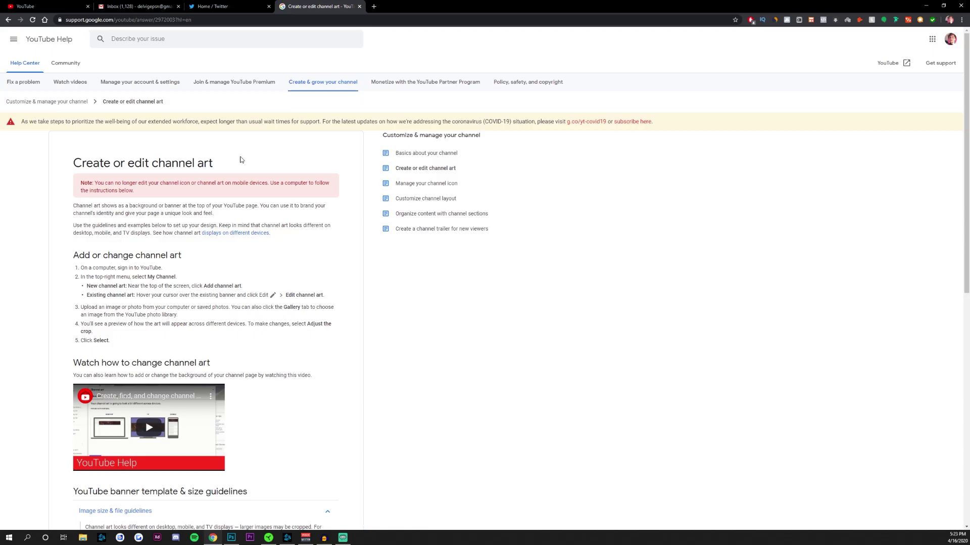
scroll(255, 219, "down", 1)
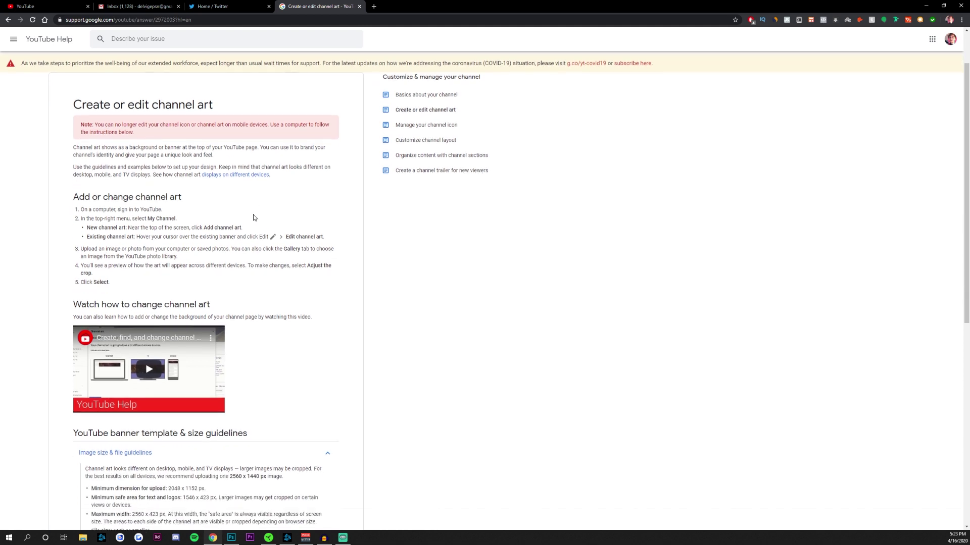
scroll(144, 192, "up", 2)
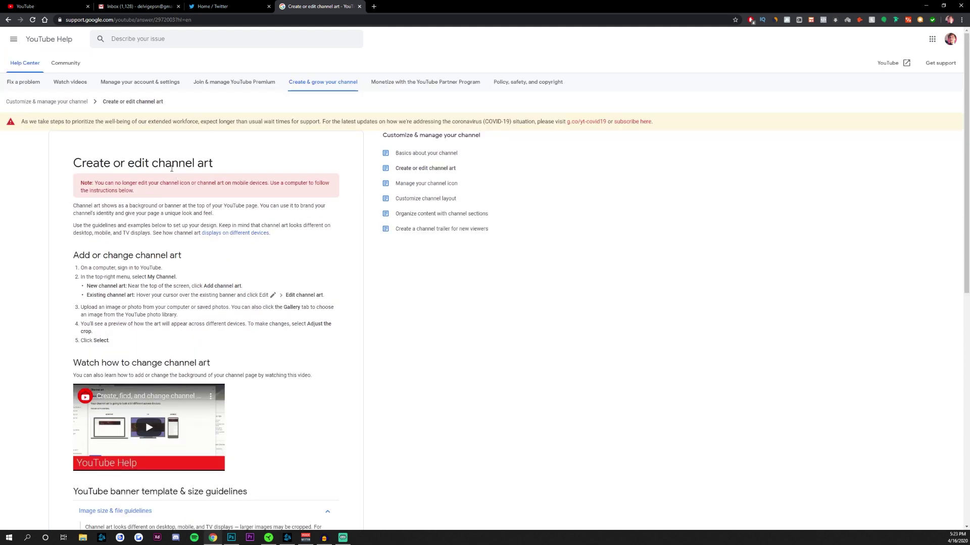
scroll(171, 168, "down", 4)
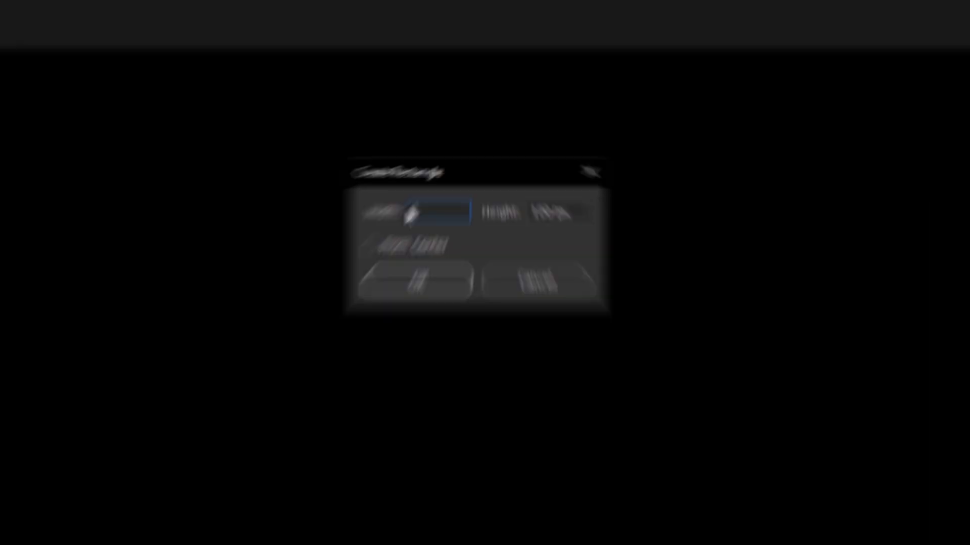
type("15")
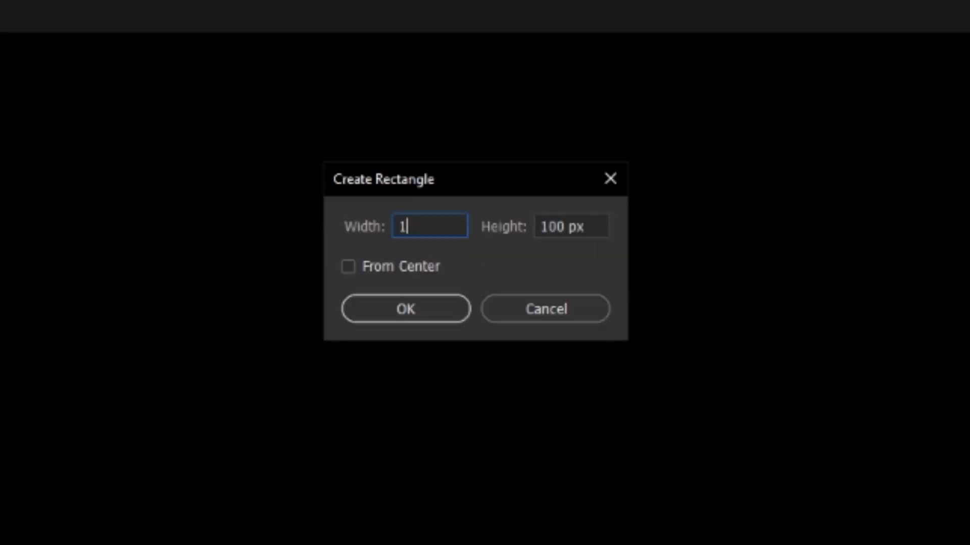
type("46")
key("Tab")
type("423")
left_click(469, 195)
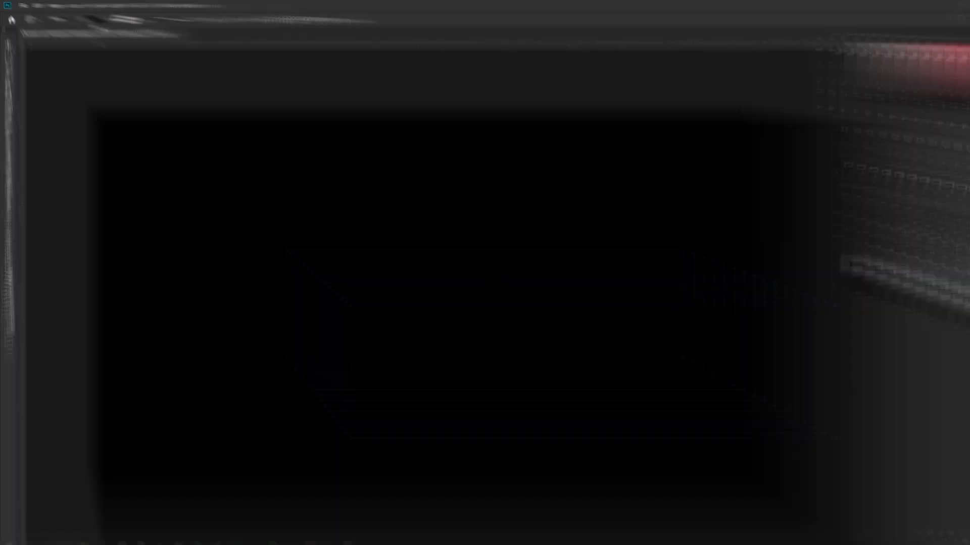
- Fill the rectangle with white and center it on the whole canvas
left_click(84, 17)
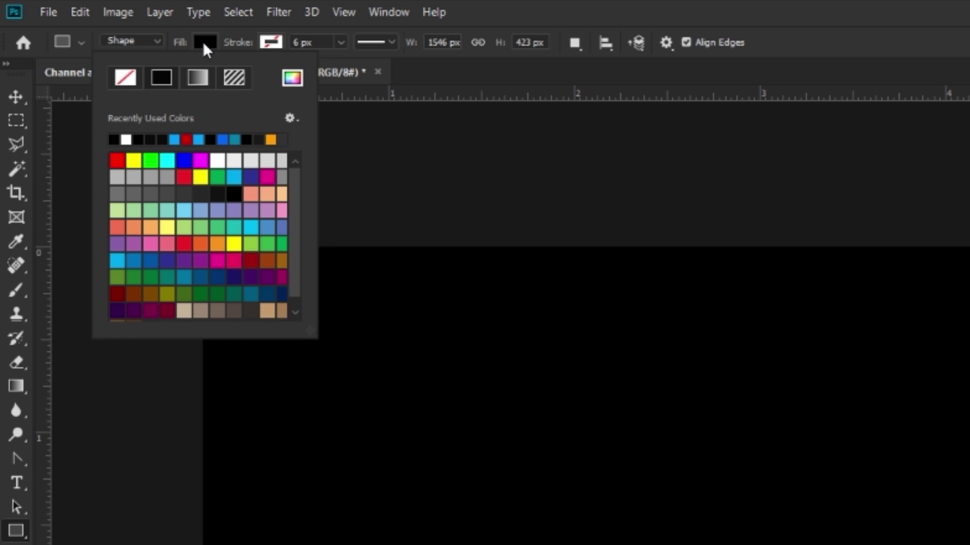
left_click(127, 140)
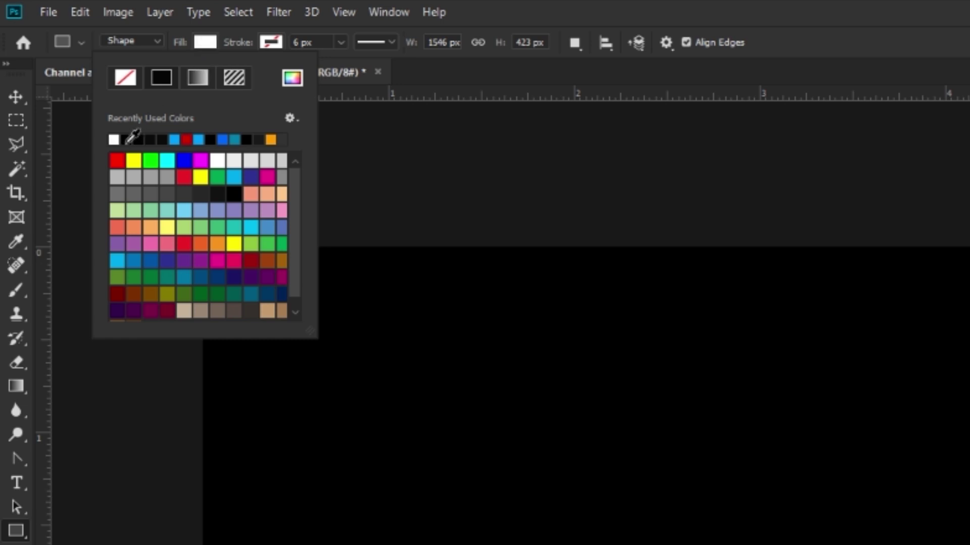
left_click(18, 98)
left_click(18, 98)
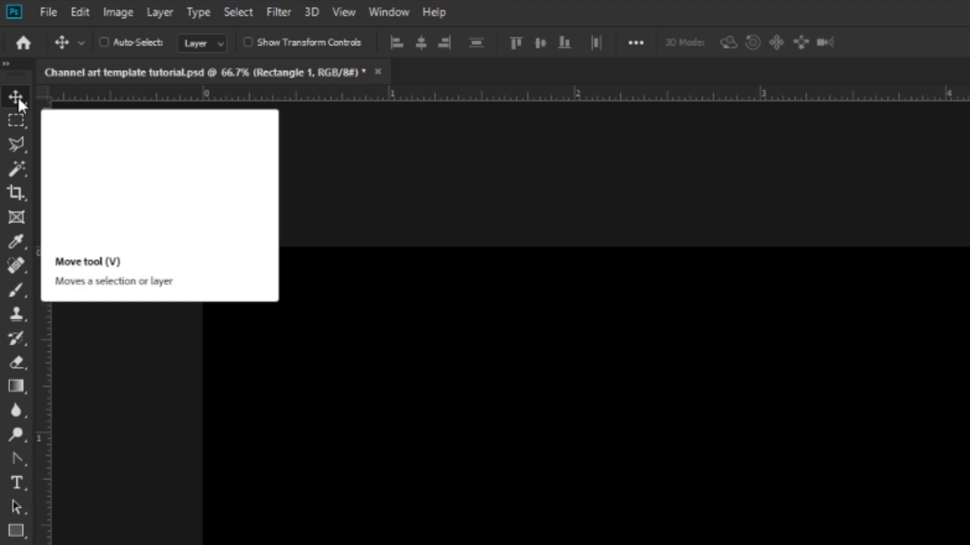
key("ctrl+a")
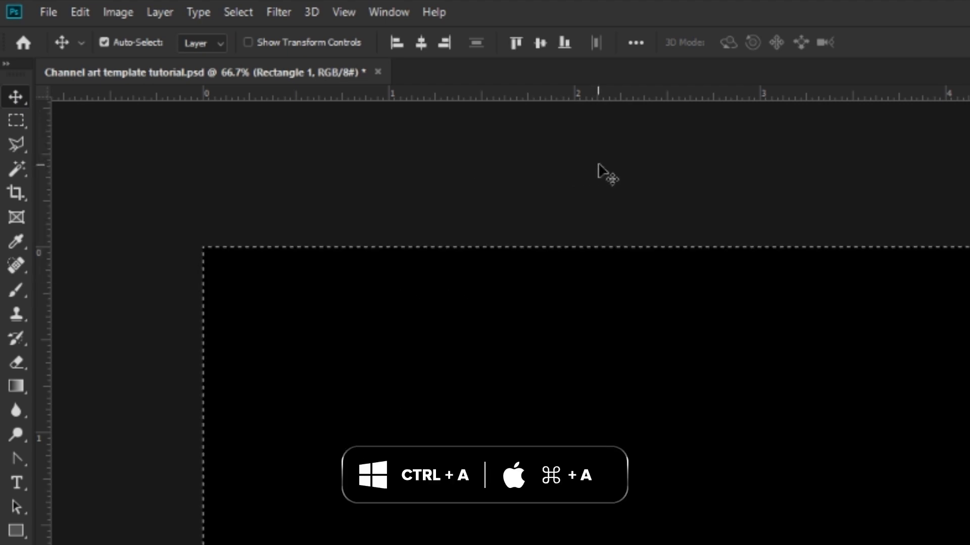
left_click(537, 50)
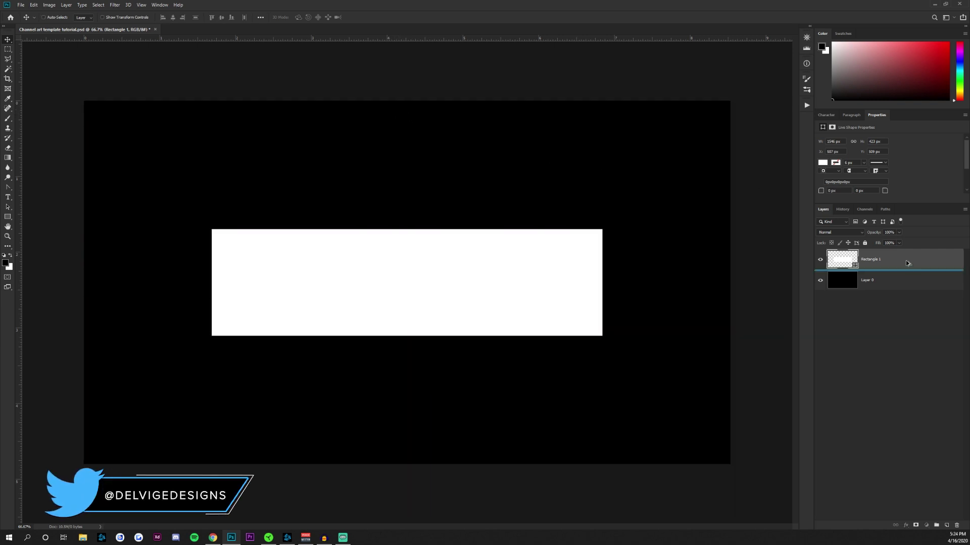
- Duplicate the white rectangle layer and stretch the copy horizontally to both side edges of the canvas
key("ctrl+j")
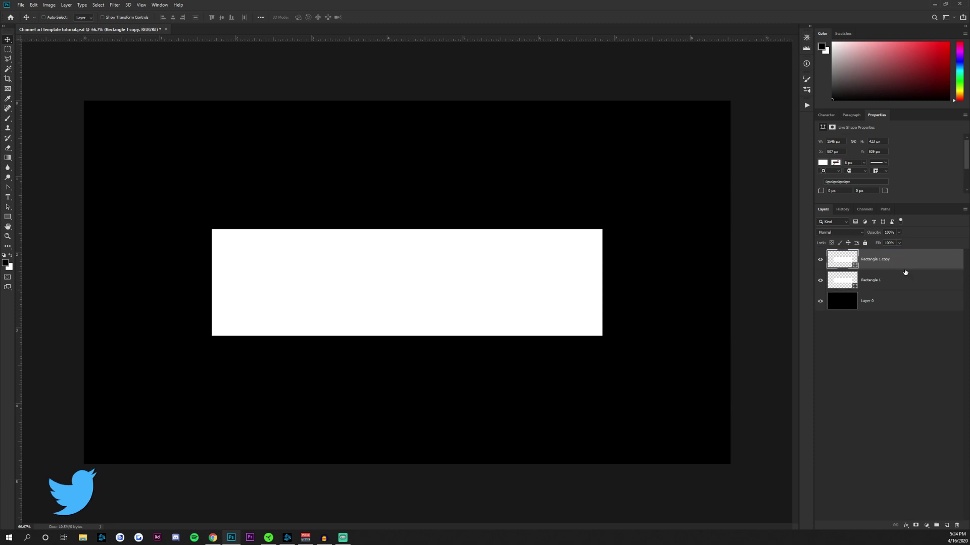
key("ctrl+t")
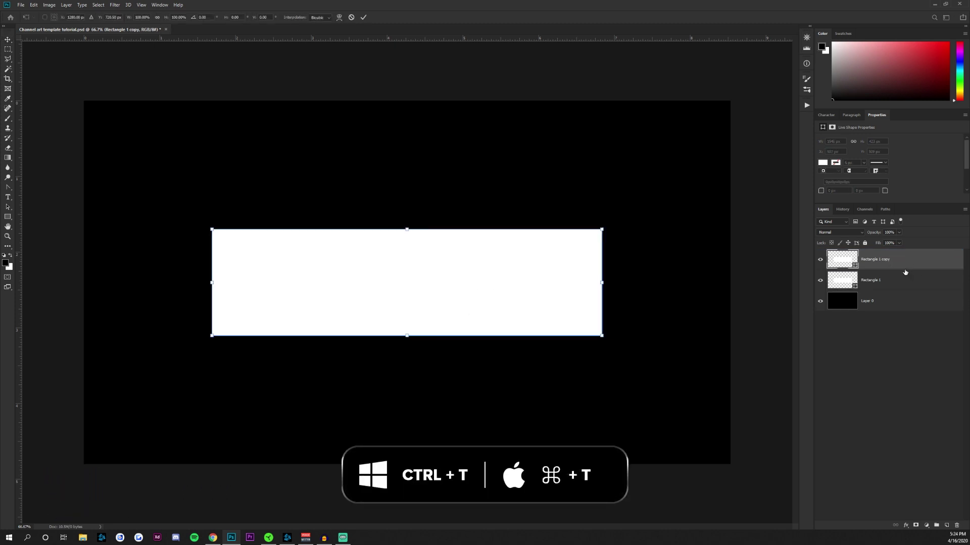
left_click_drag(605, 286, 730, 283)
left_click_drag(212, 282, 83, 283)
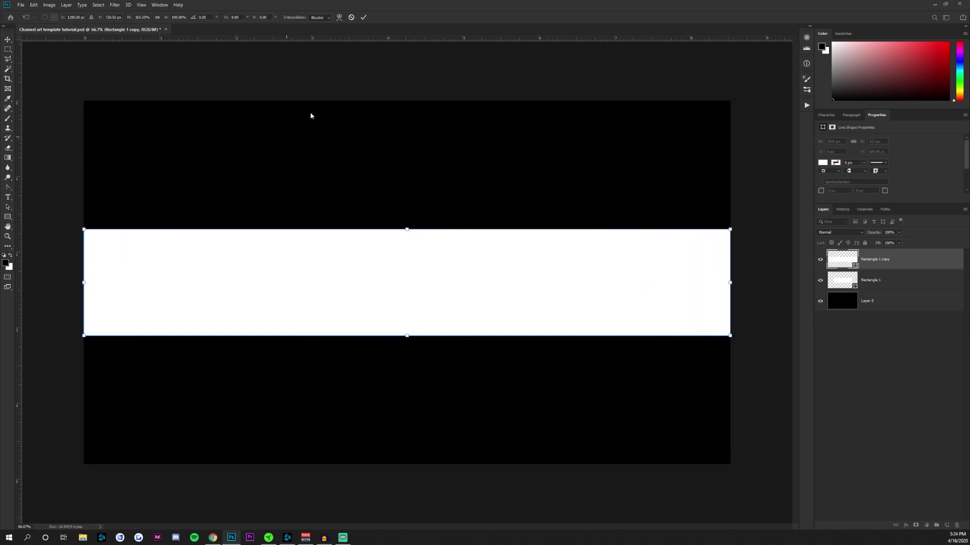
left_click(364, 17)
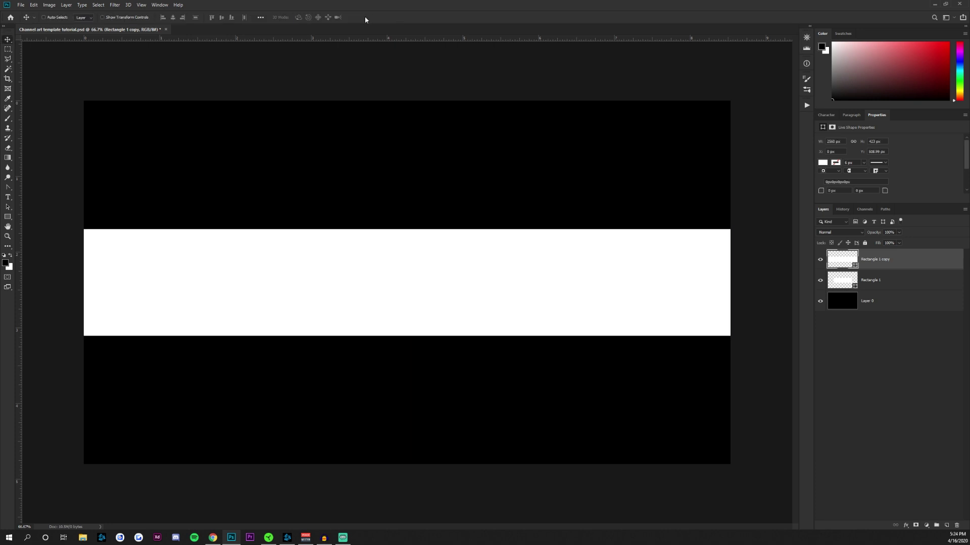
- Hide the full-width rectangle copy and place a vertical guide on the left edge of the original rectangle
key("ctrl+r")
key("ctrl+r")
key("ctrl+r")
key("ctrl+r")
left_click_drag(22, 166, 299, 169)
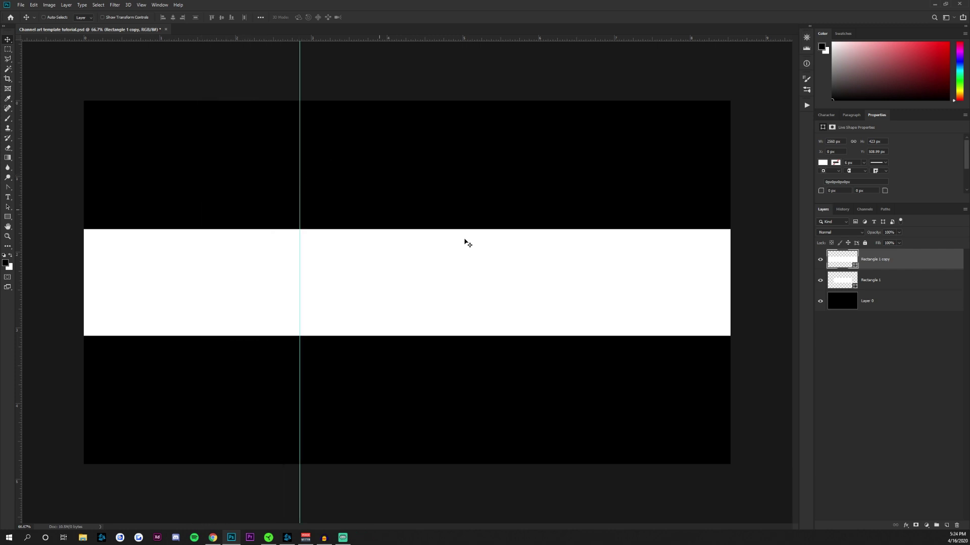
left_click(819, 261)
left_click_drag(301, 239, 212, 239)
- Place a second vertical guide exactly on the right edge of the original white rectangle
left_click_drag(22, 210, 604, 260)
scroll(194, 234, "up", 10)
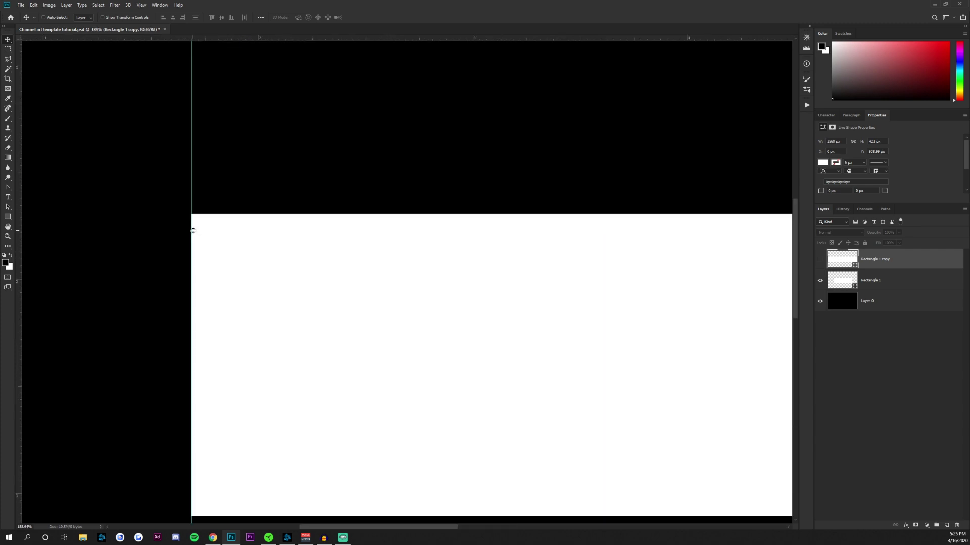
scroll(543, 247, "down", 6)
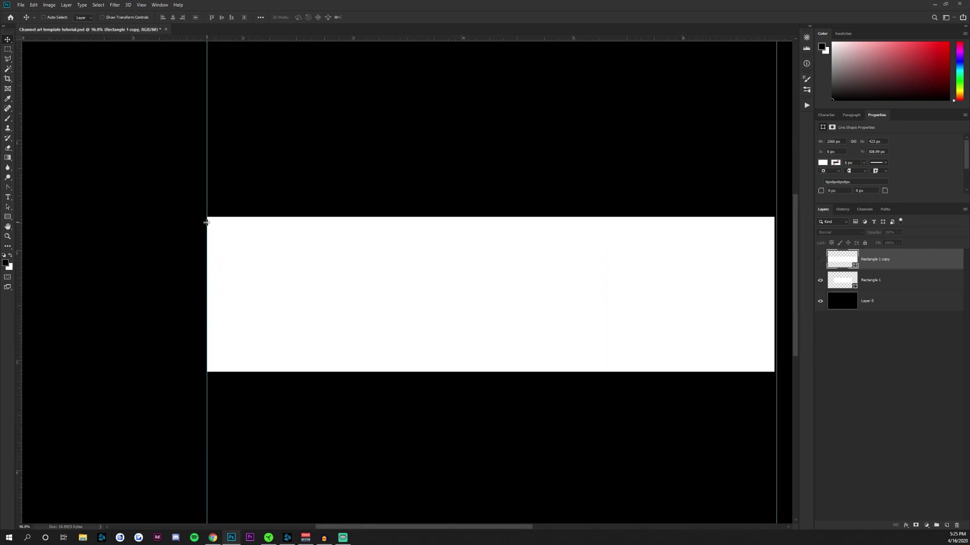
scroll(657, 252, "up", 4)
scroll(603, 151, "up", 6)
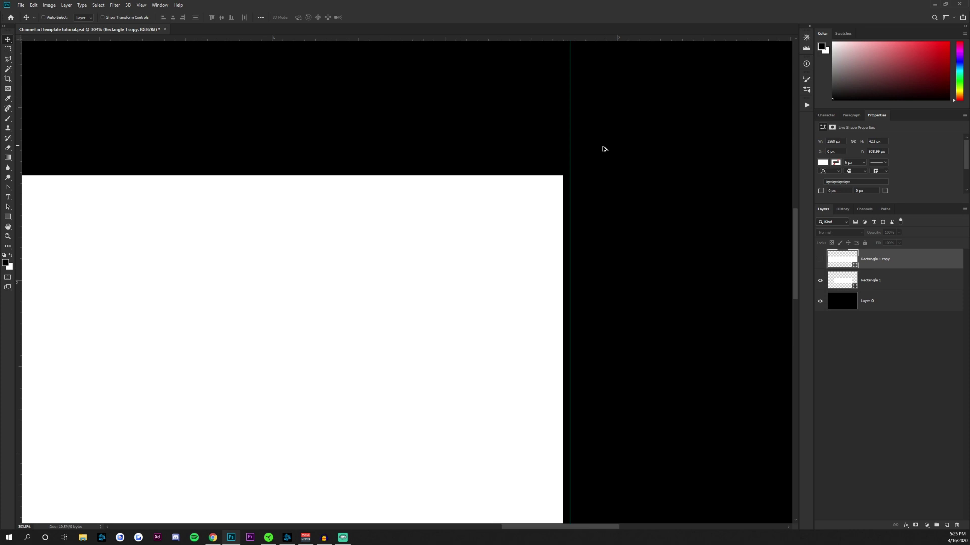
scroll(563, 201, "up", 3)
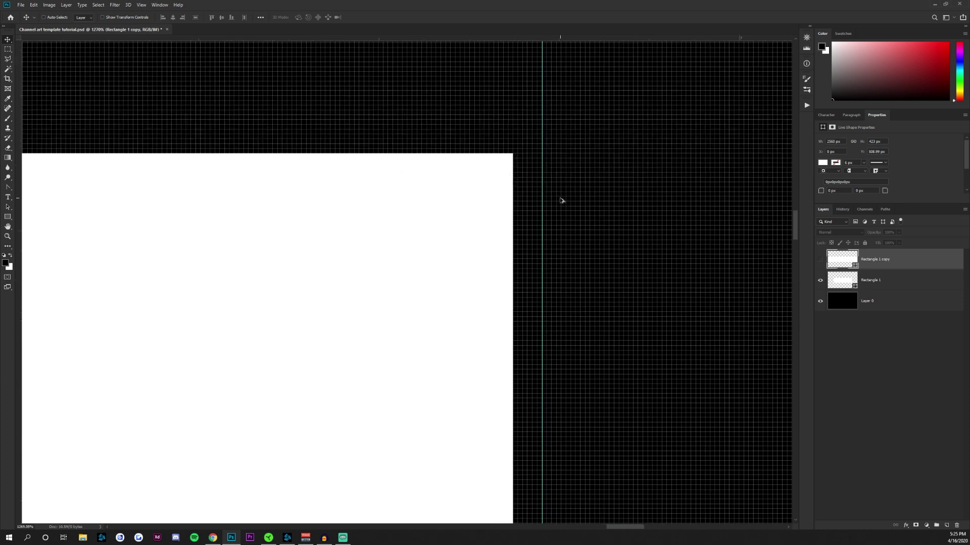
left_click_drag(536, 201, 492, 195)
scroll(464, 237, "down", 14)
scroll(468, 243, "down", 2)
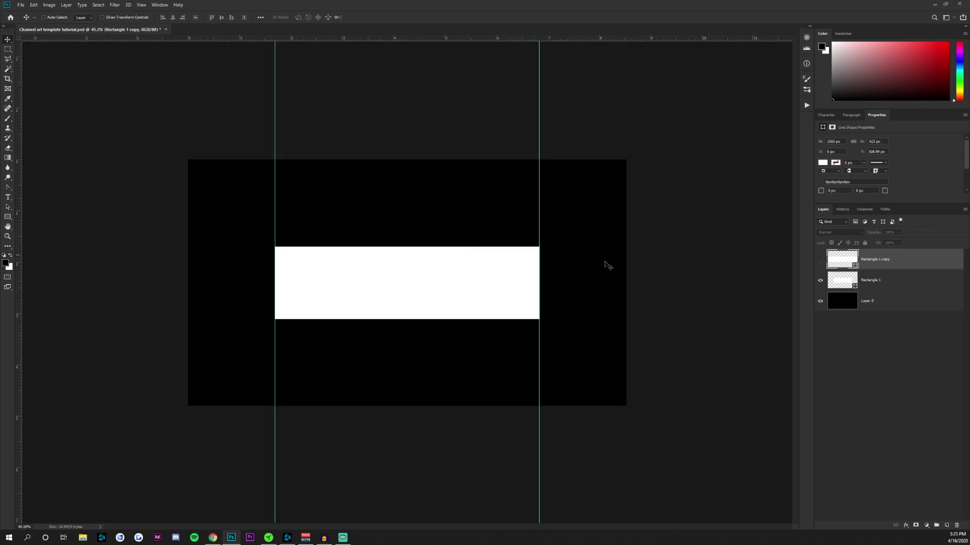
- Show the full-width rectangle copy, move it beneath the original rectangle and bring the VALORANT_Jett_Red image into the channel art template
left_click(820, 261)
left_click_drag(871, 264, 874, 291)
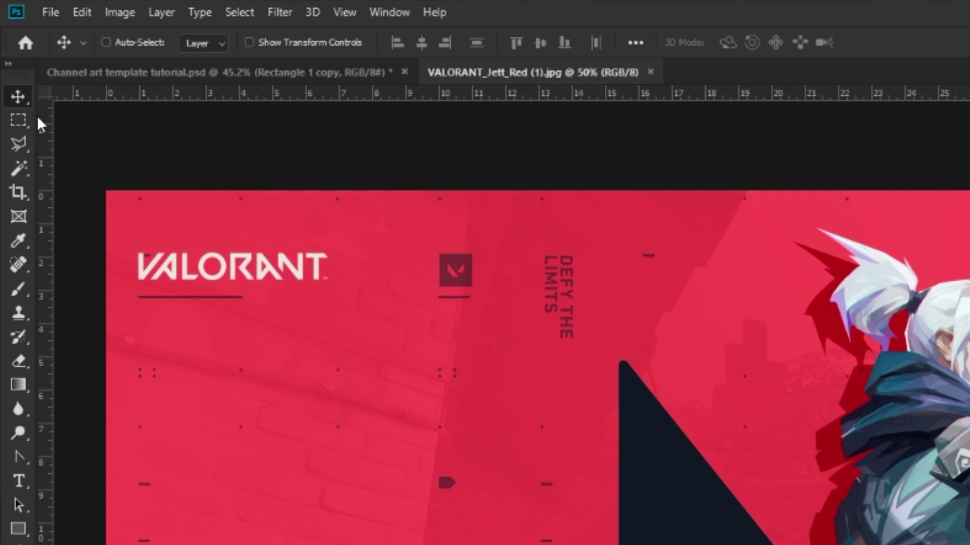
left_click_drag(314, 318, 213, 144)
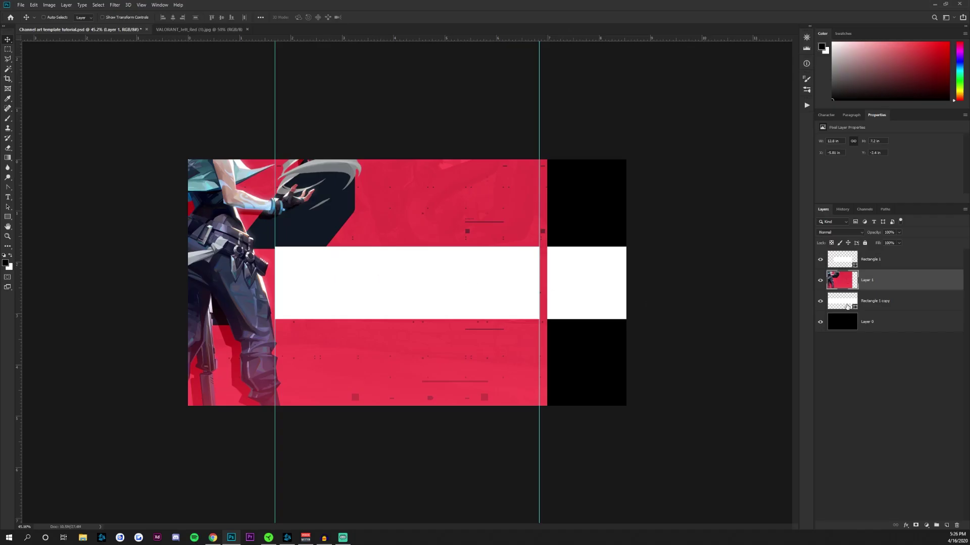
- Hide the VALORANT image layer and move the Rectangle 1 layer directly below it
left_click(820, 281)
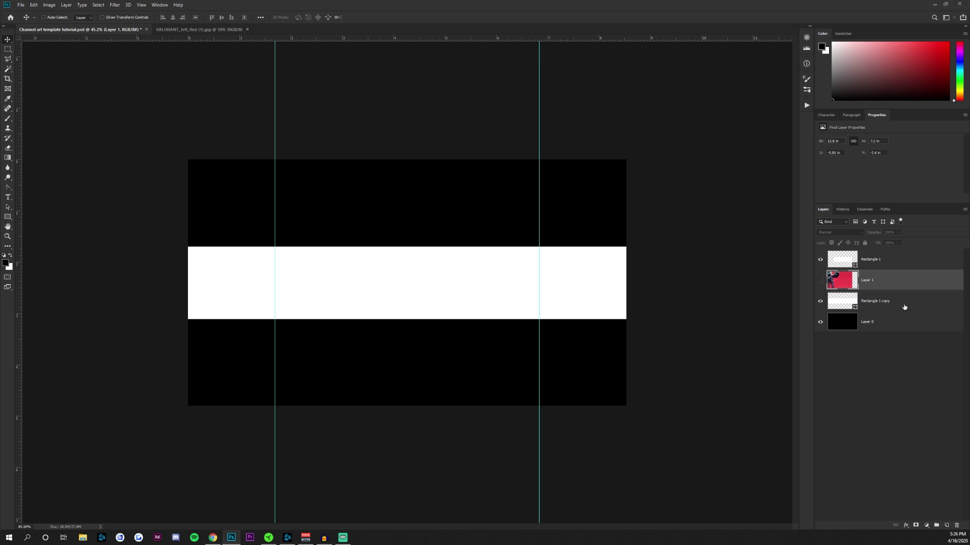
left_click(889, 265)
left_click_drag(877, 263, 882, 283)
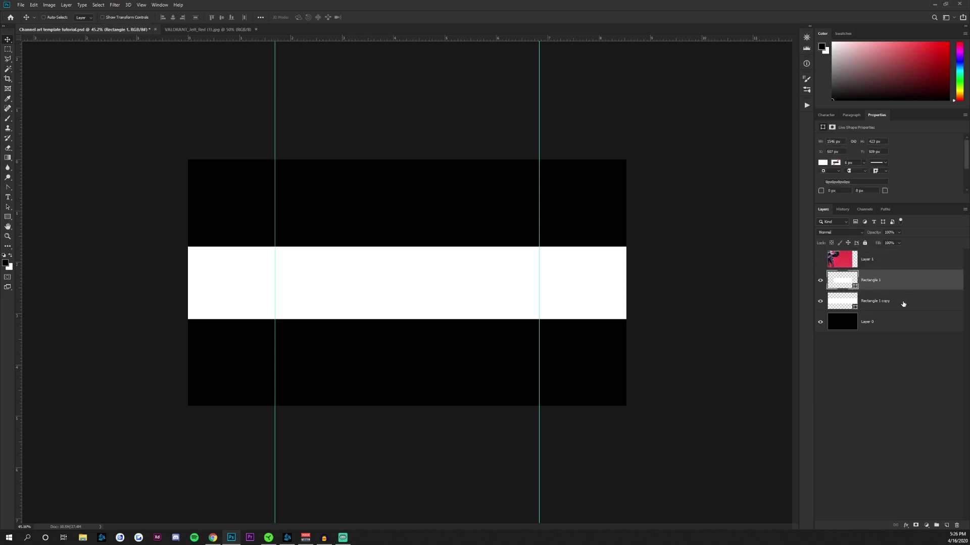
- Merge the Rectangle 1 and Rectangle 1 copy layers into a single shape layer
left_click(904, 304, "shift")
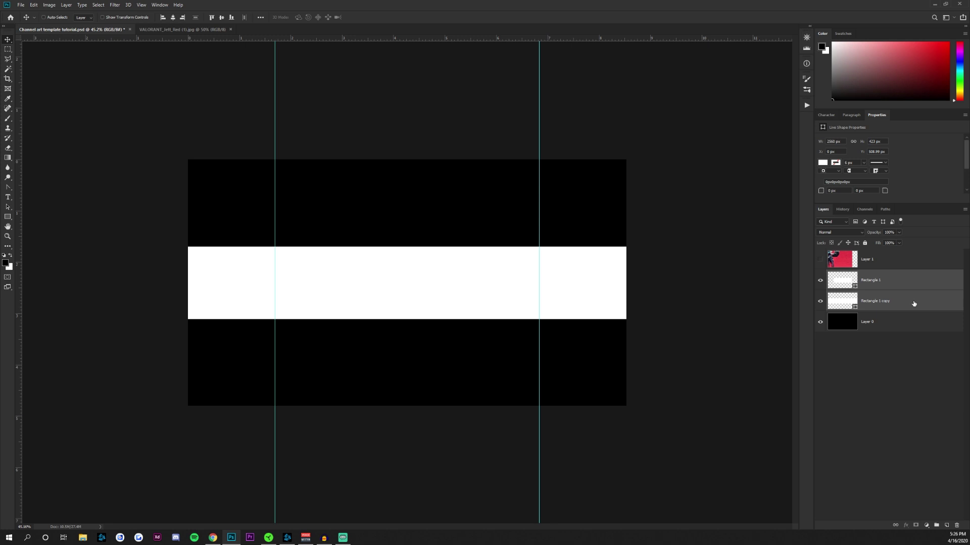
right_click(913, 304)
left_click(842, 434)
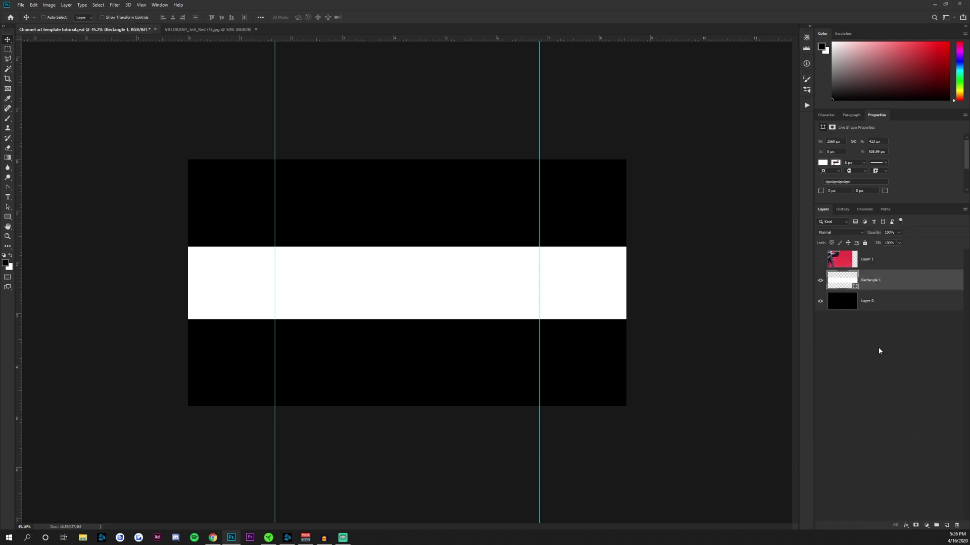
- Add a Gradient Overlay to the merged rectangle using the dark navy (#000428) to blue preset, checking both stop colors
double_click(909, 286)
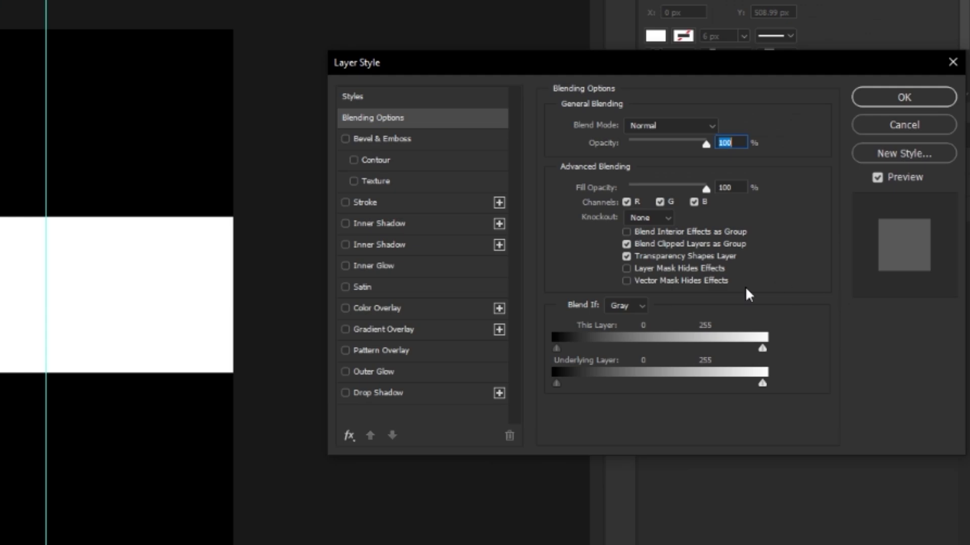
left_click(400, 332)
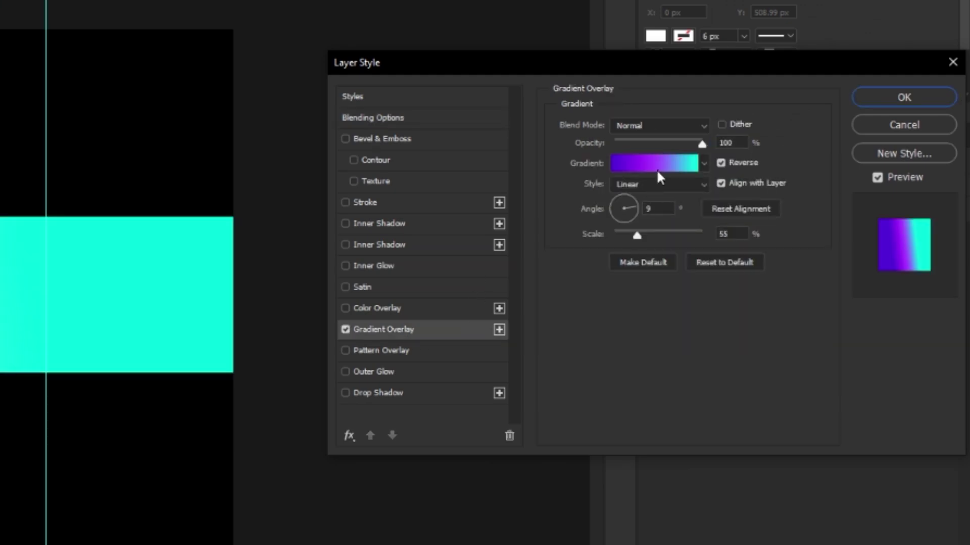
left_click(657, 171)
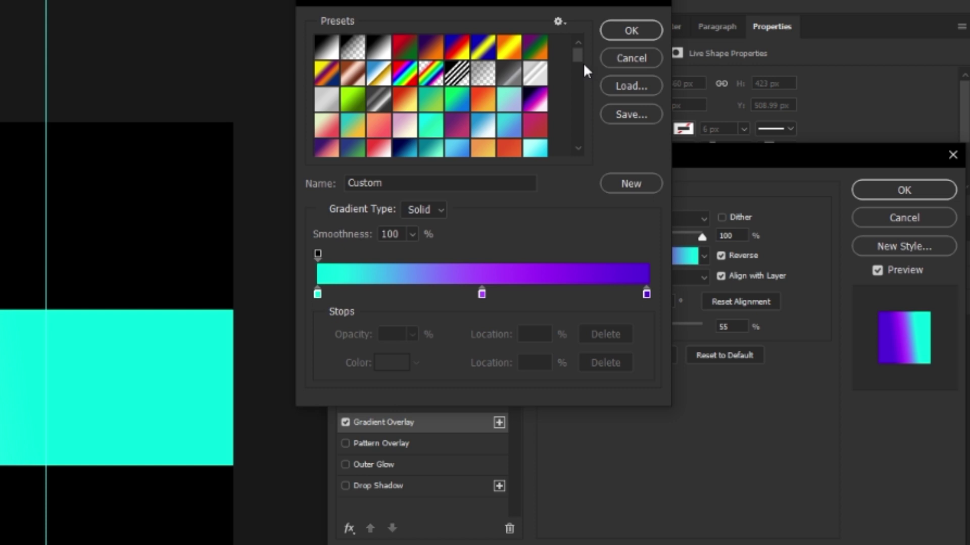
left_click_drag(576, 56, 578, 135)
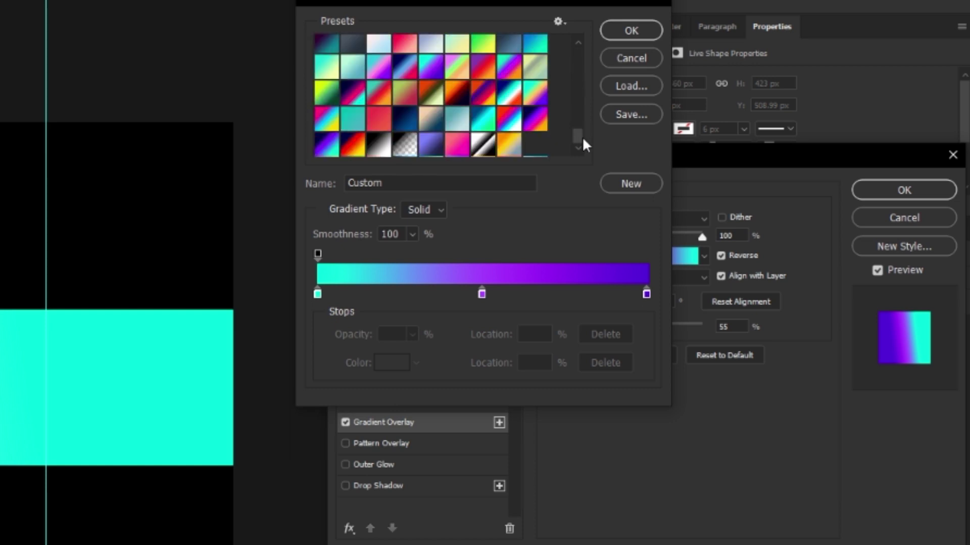
left_click(407, 124)
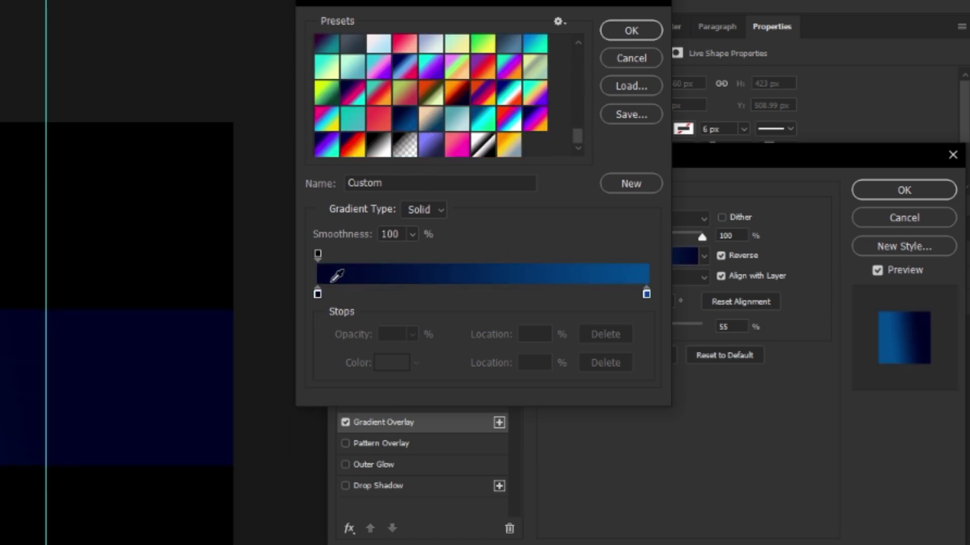
double_click(318, 294)
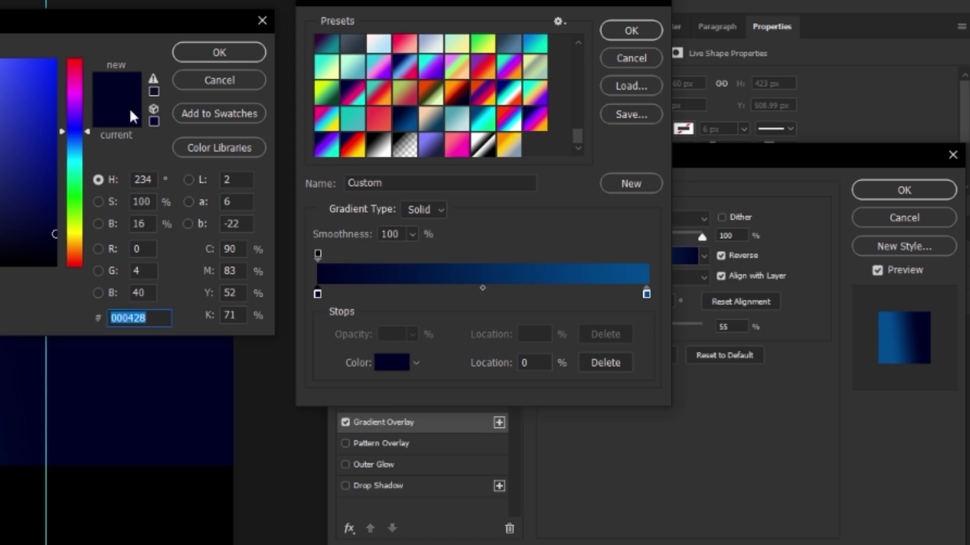
left_click(211, 59)
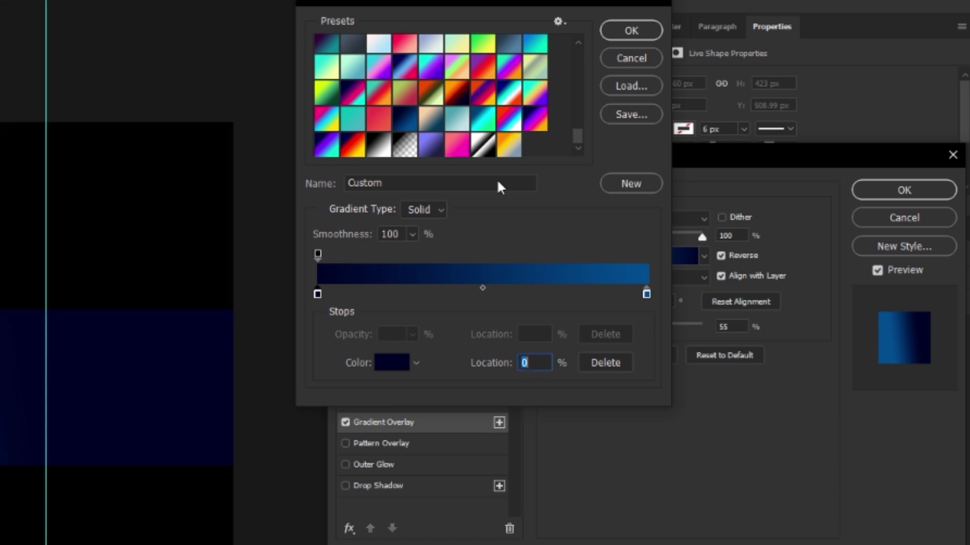
double_click(646, 293)
left_click(249, 77)
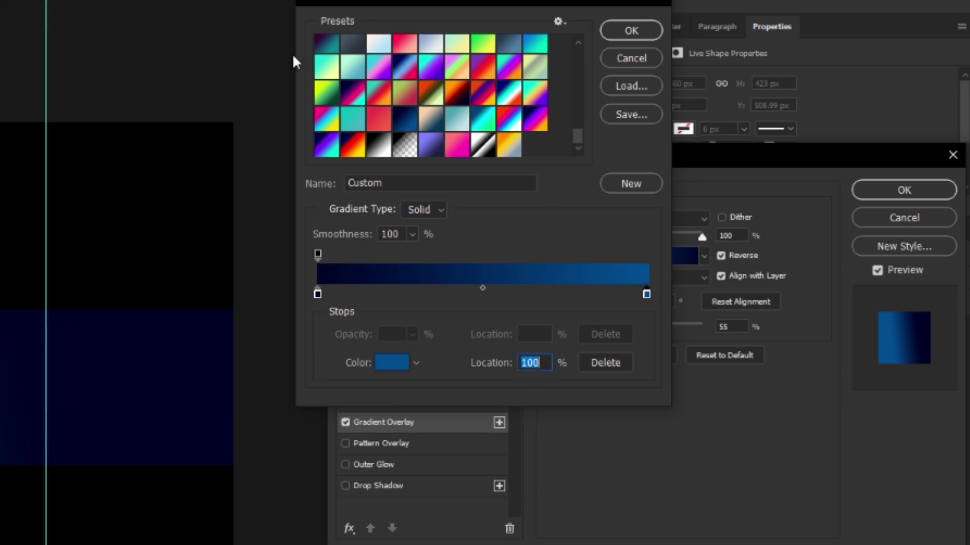
left_click(632, 31)
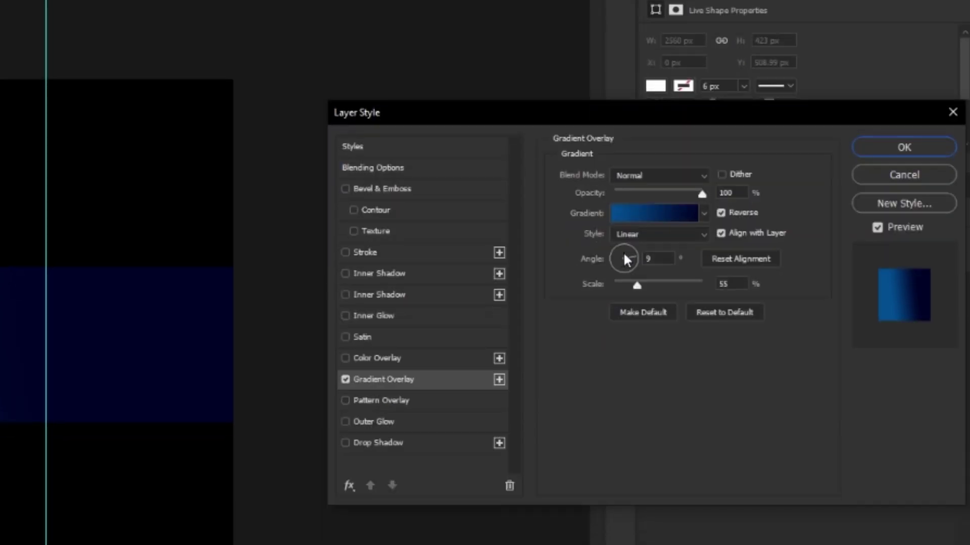
- Set the gradient overlay's angle to 90°, increase its scale for a softer blend and apply the layer style
type("90")
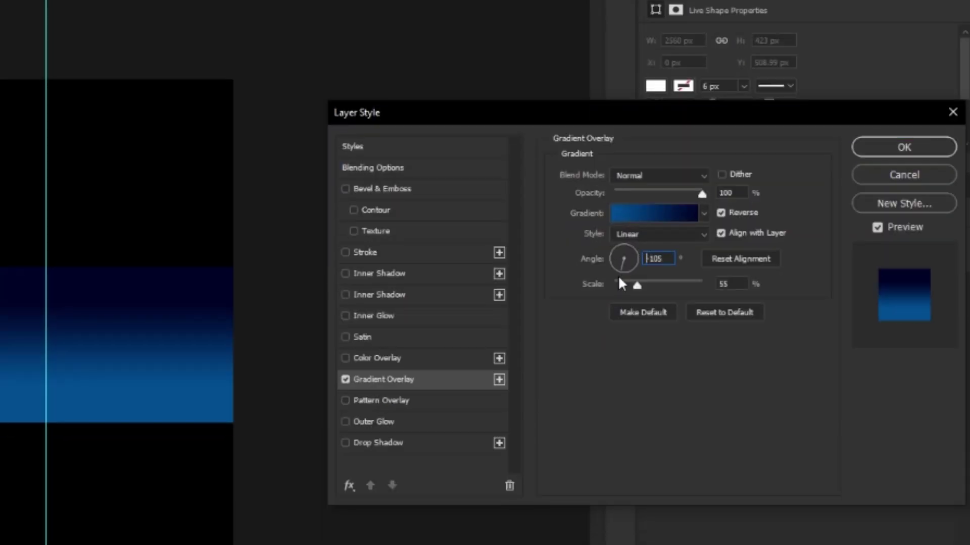
key("Return")
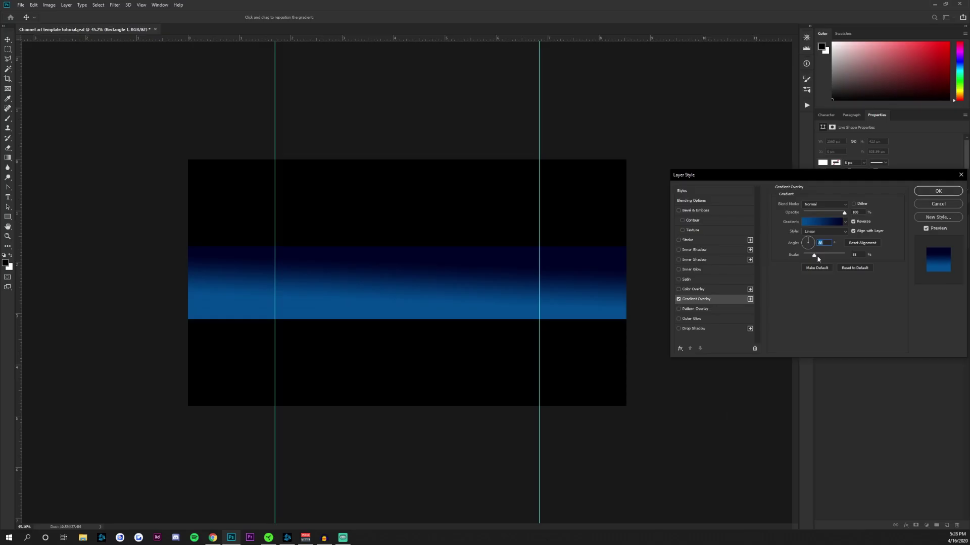
left_click_drag(636, 285, 657, 289)
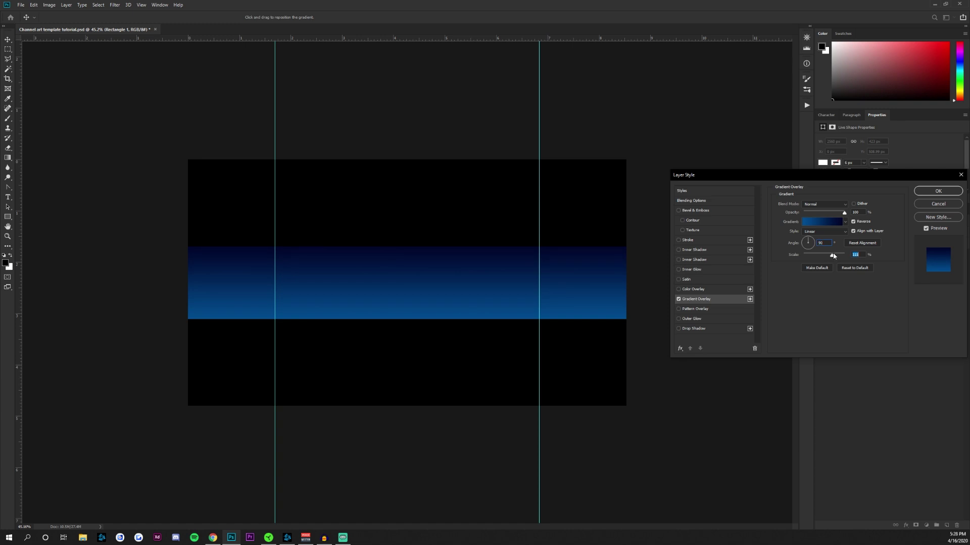
left_click(923, 195)
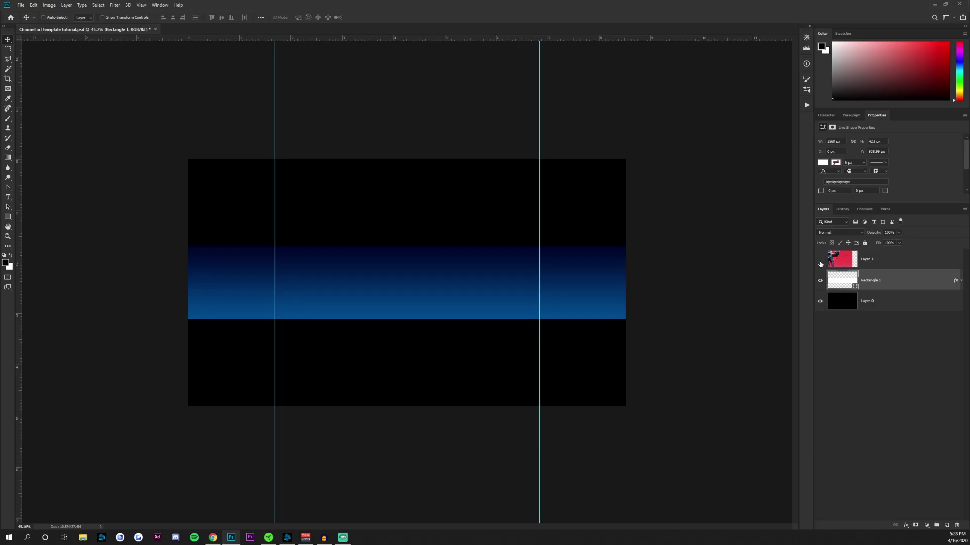
- Show the VALORANT image layer and set its blend mode to Multiply in the layer's blending options
left_click(820, 260)
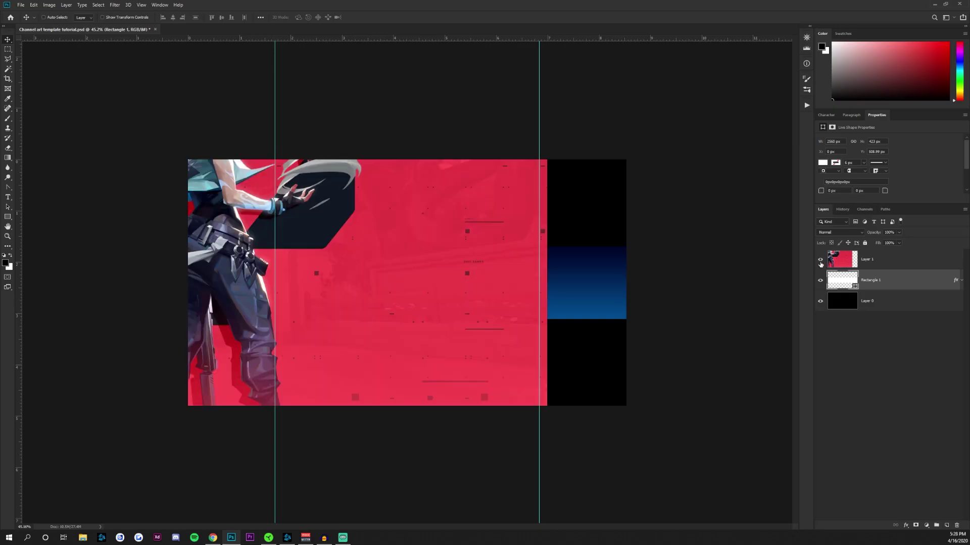
left_click(892, 265)
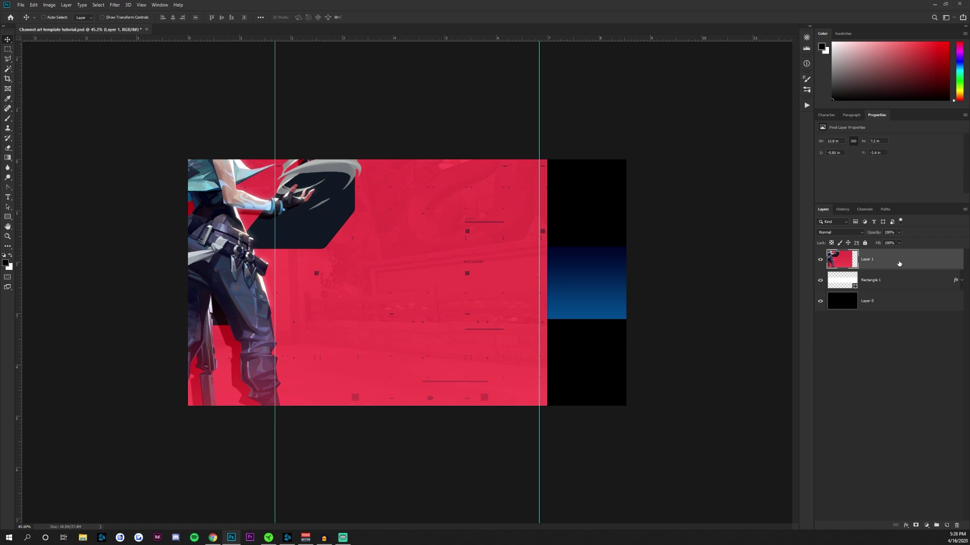
double_click(899, 263)
left_click(828, 204)
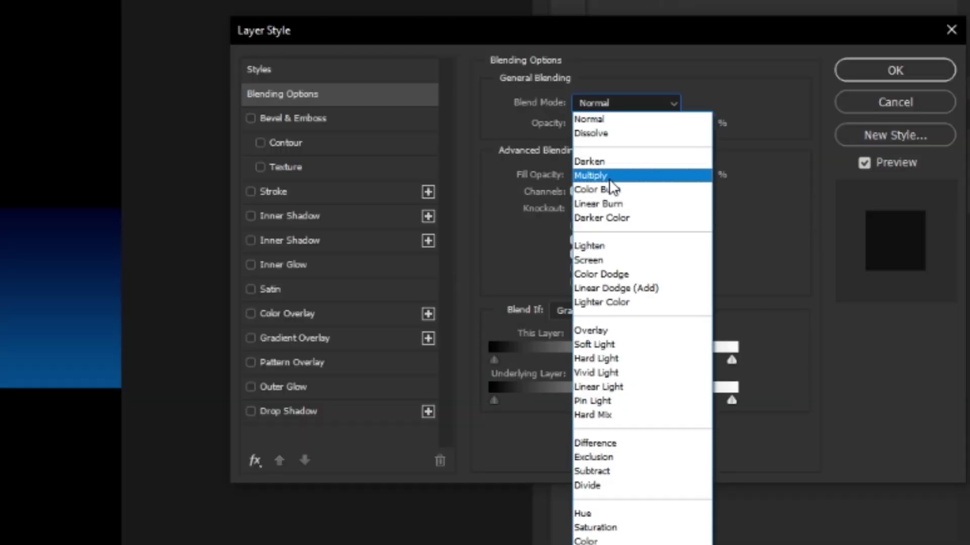
left_click(610, 176)
left_click(895, 70)
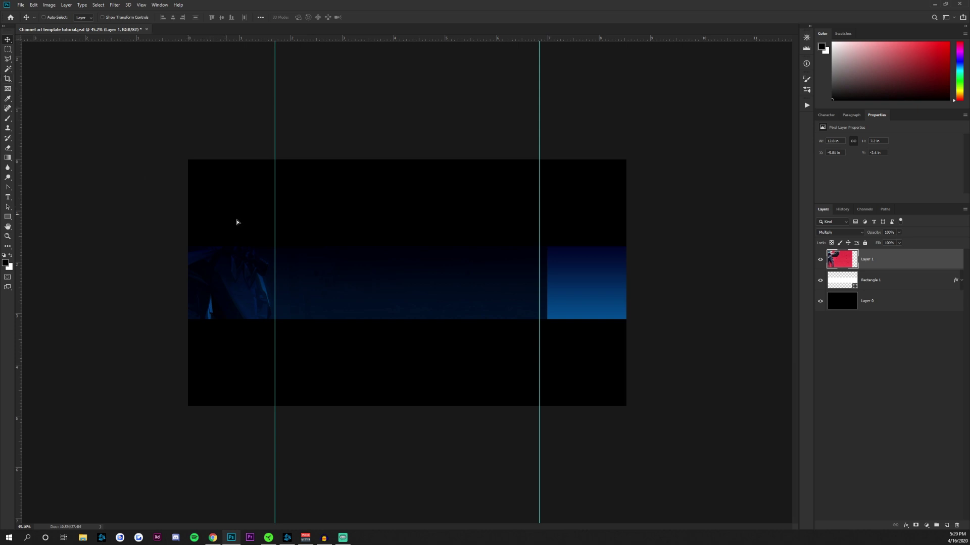
- Move the image so the character's head falls inside the blue band, and resize and reposition it with Free Transform
left_click_drag(236, 223, 389, 386)
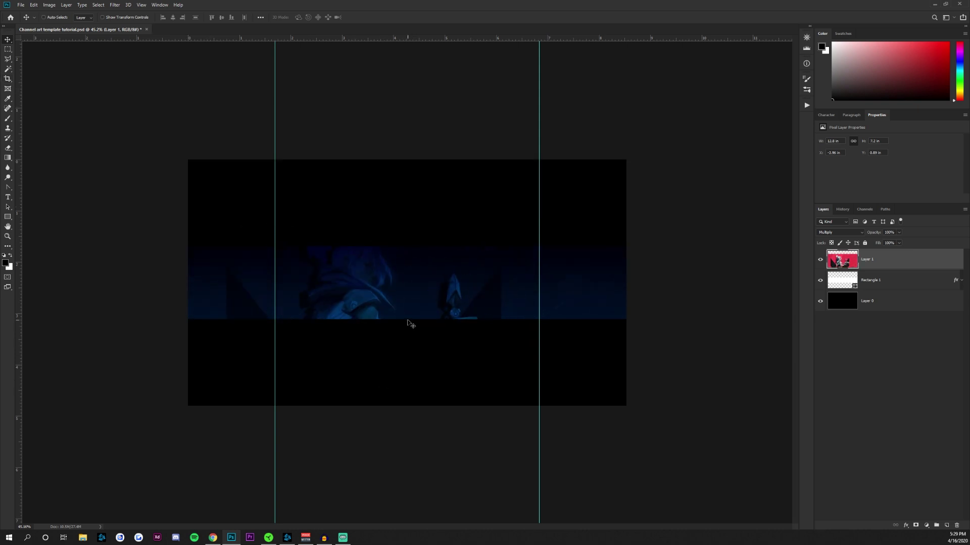
scroll(421, 298, "up", 3)
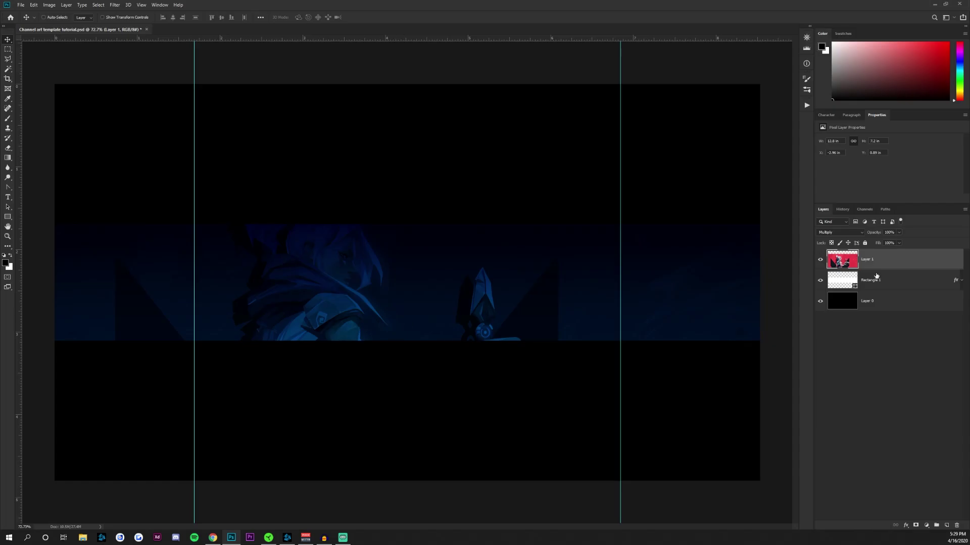
key("ctrl+t")
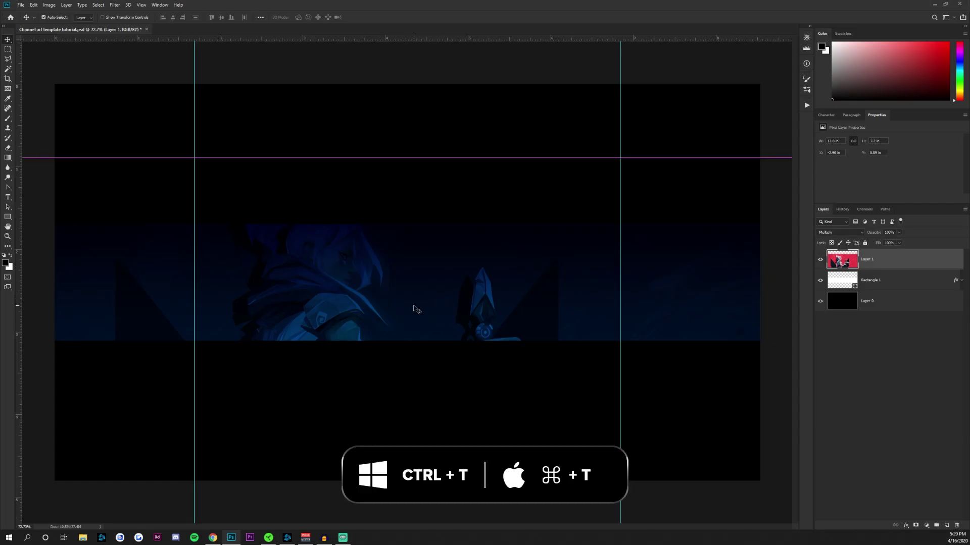
scroll(437, 286, "down", 5)
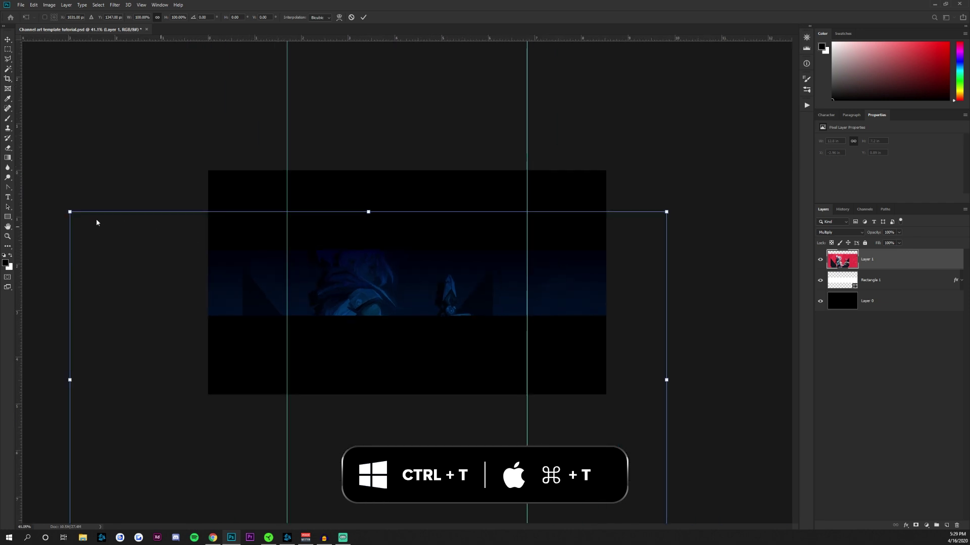
left_click_drag(72, 212, 195, 249)
left_click_drag(347, 337, 252, 286)
left_click_drag(569, 197, 581, 190)
left_click_drag(515, 242, 520, 273)
left_click_drag(591, 230, 607, 219)
- Shift the image toward the left guide, stretch its upper-right corner to the canvas's right edge and apply the transform
scroll(404, 286, "up", 3)
scroll(395, 297, "up", 2)
left_click_drag(374, 300, 329, 296)
left_click_drag(686, 175, 728, 158)
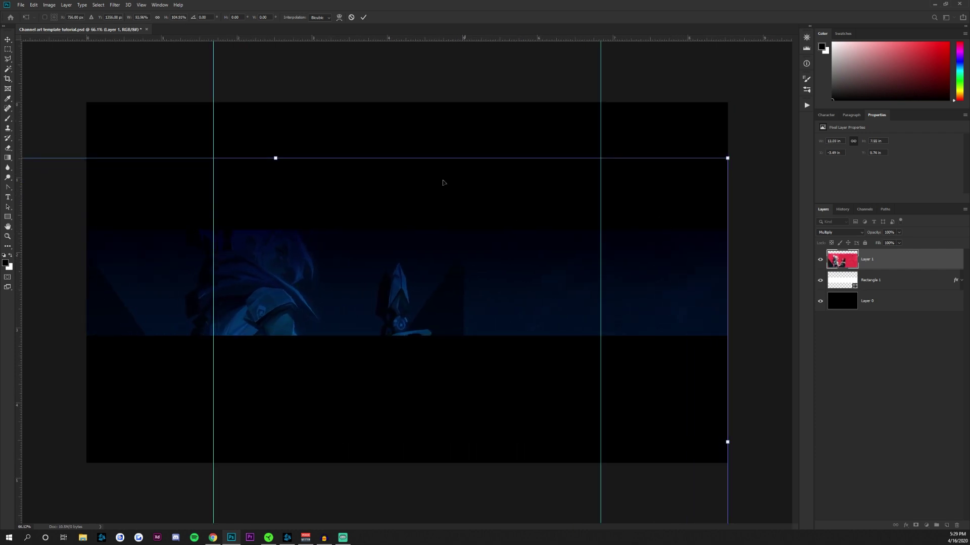
left_click(364, 17)
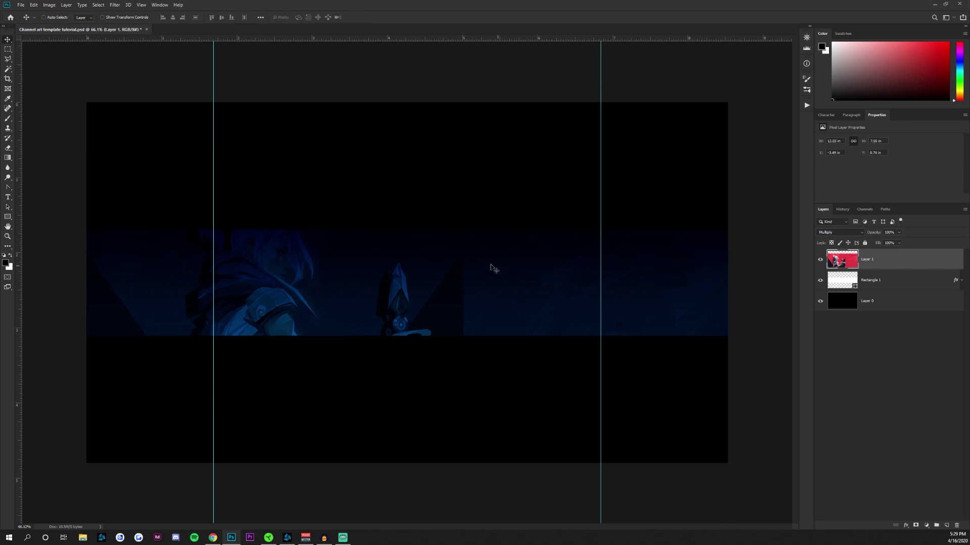
scroll(438, 284, "up", 5)
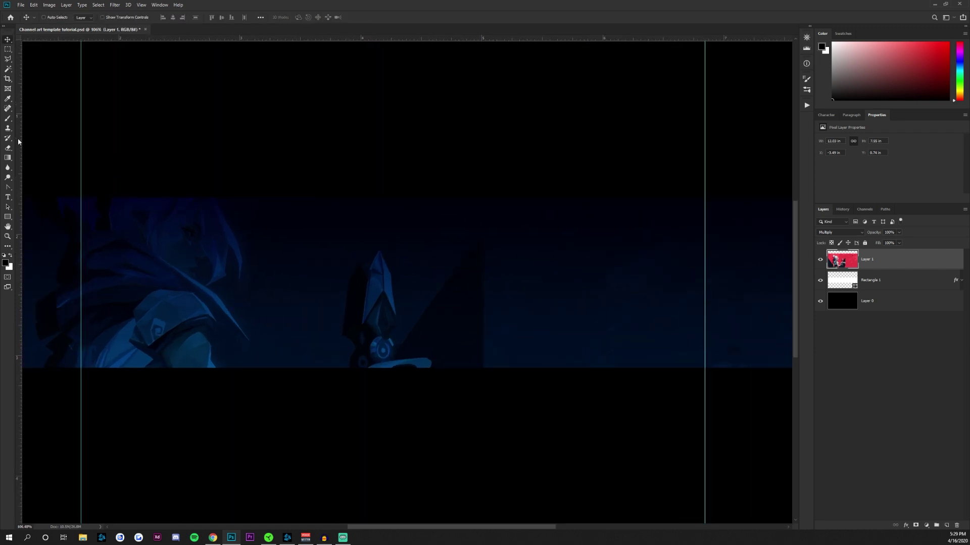
- Erase the blade and hard-edged shadow beside the character on the image layer with an enlarged soft eraser
left_click(7, 149)
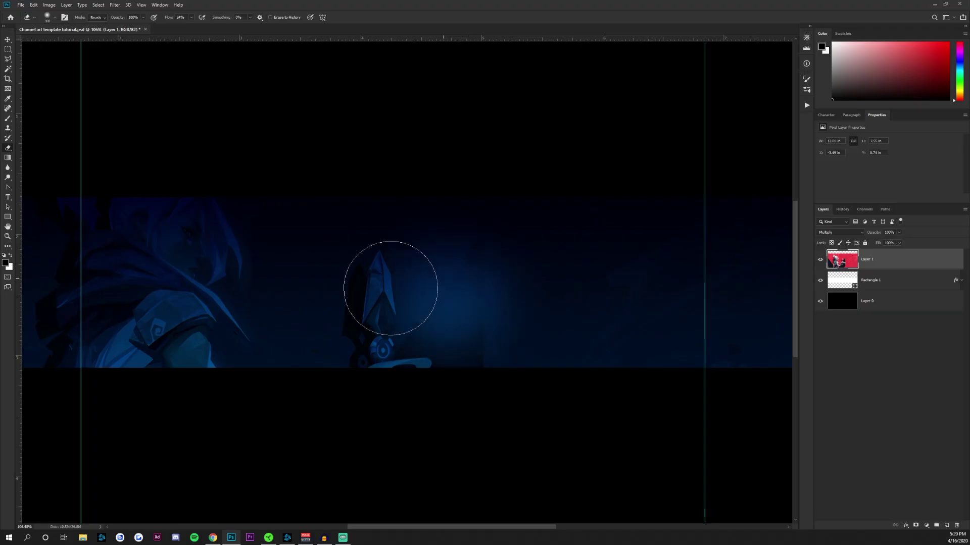
mouse_move(389, 281)
left_mouse_down()
mouse_move(392, 290)
mouse_move(381, 269)
mouse_move(459, 273)
mouse_move(494, 323)
mouse_move(401, 335)
left_mouse_up()
key("ctrl+z")
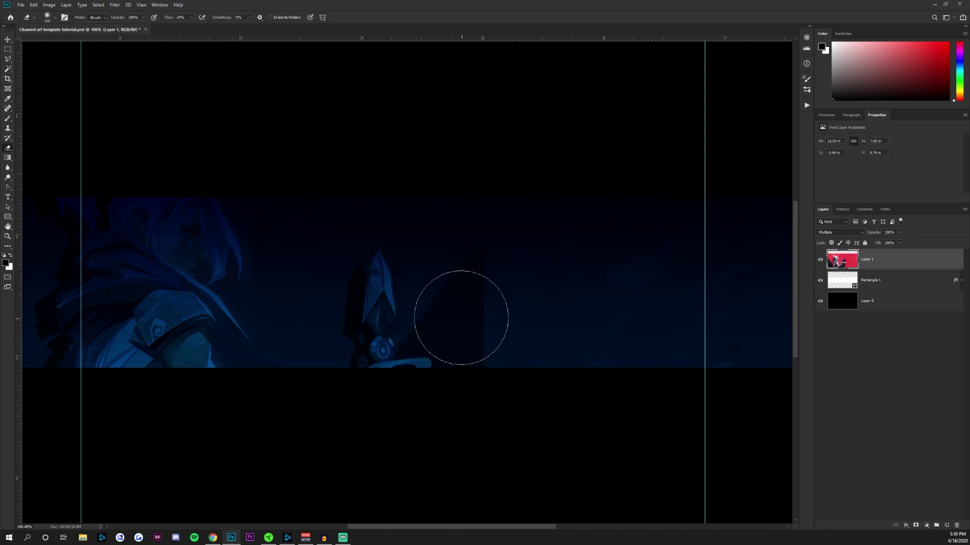
key("bracketright")
key("bracketright")
key("bracketright")
key("bracketright")
mouse_move(392, 265)
left_mouse_down()
mouse_move(444, 301)
mouse_move(402, 264)
mouse_move(401, 248)
mouse_move(346, 247)
mouse_move(350, 303)
mouse_move(374, 325)
mouse_move(438, 336)
left_mouse_up()
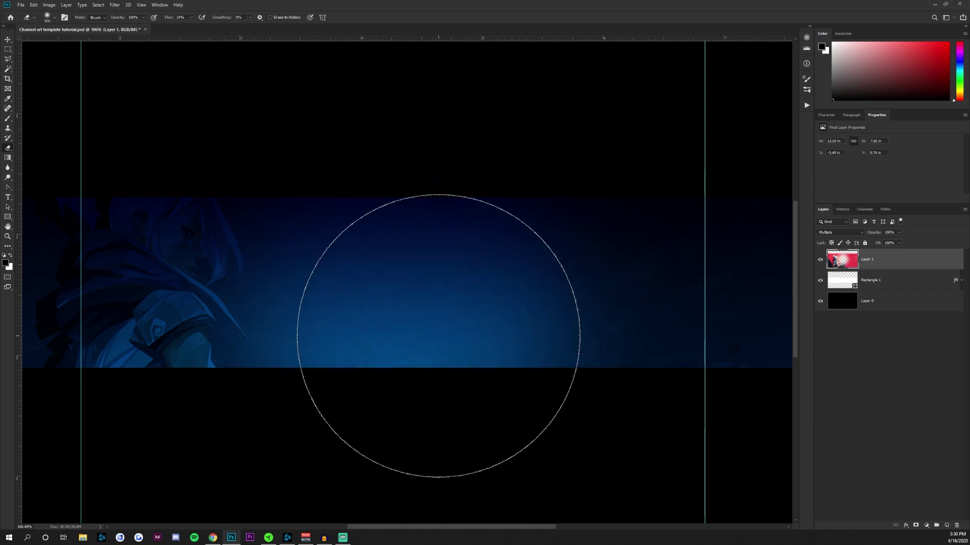
scroll(444, 339, "down", 2)
scroll(414, 327, "down", 3)
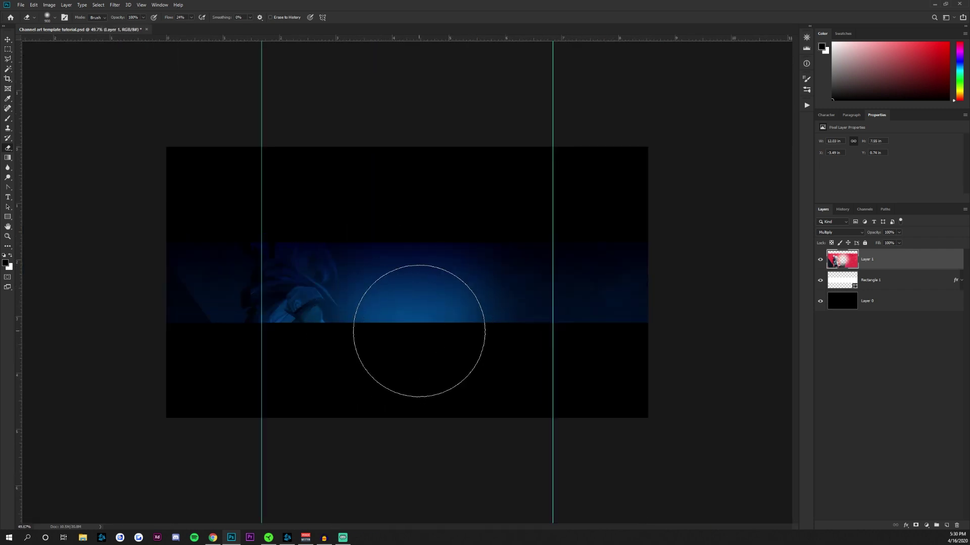
scroll(419, 331, "up", 3)
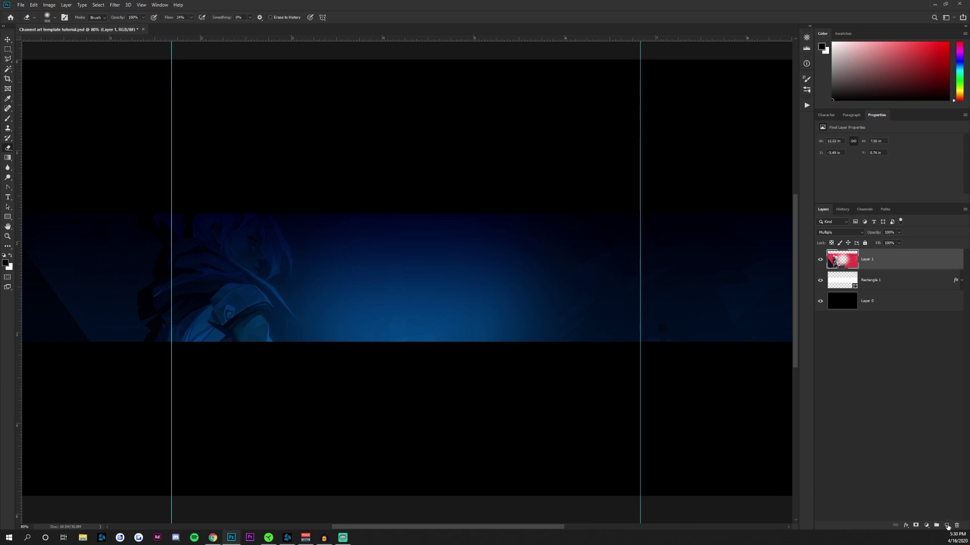
- Add a new layer above the image and set the foreground colour to bright turquoise, 02f0dc
left_click(947, 526)
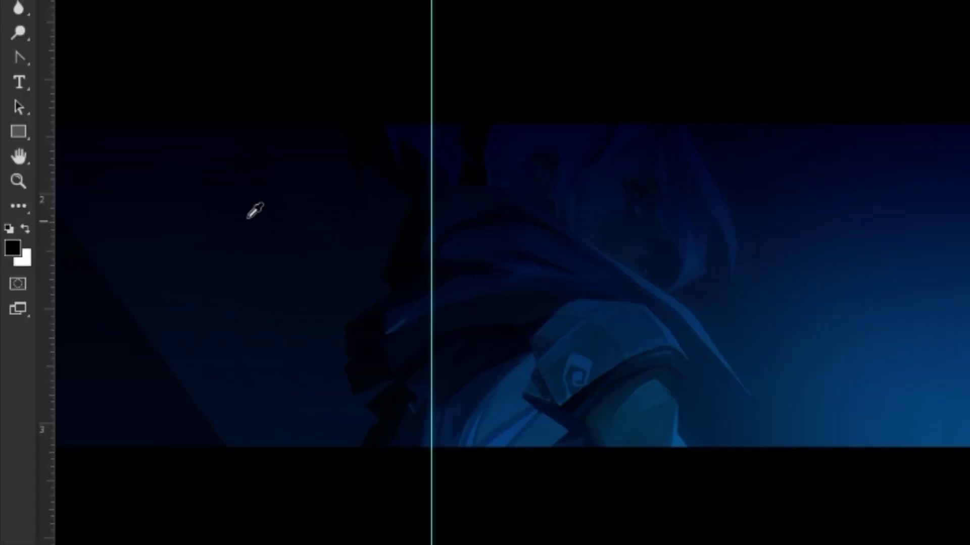
left_click(13, 247)
left_click_drag(519, 276, 491, 172)
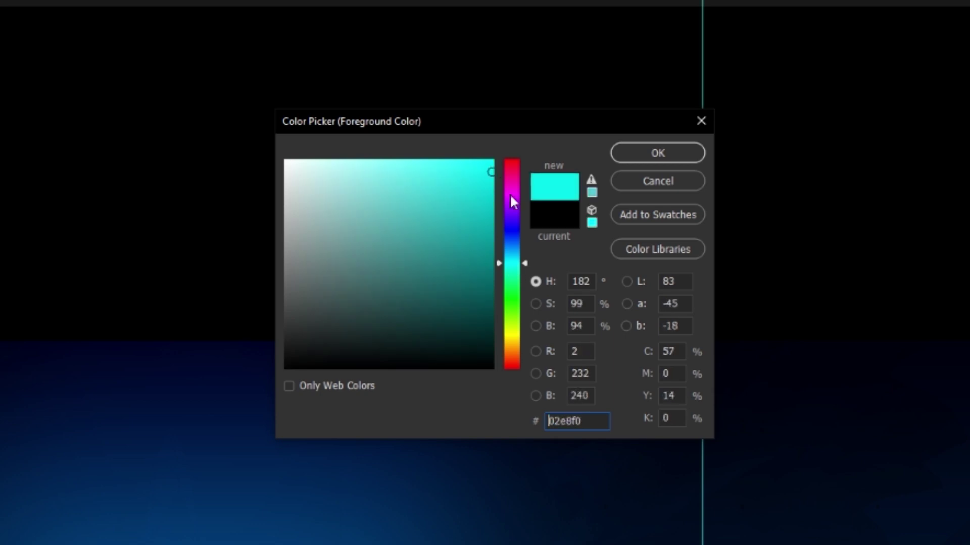
left_click_drag(515, 271, 510, 266)
left_click(657, 153)
key("ctrl+plus")
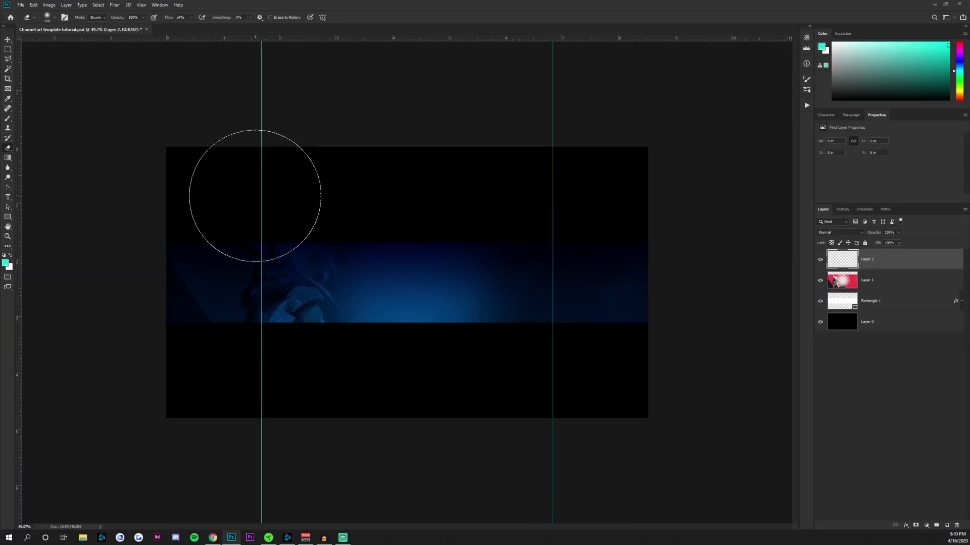
- Enlarge the brush to 900 px and set its hardness to 0%
left_click(9, 121)
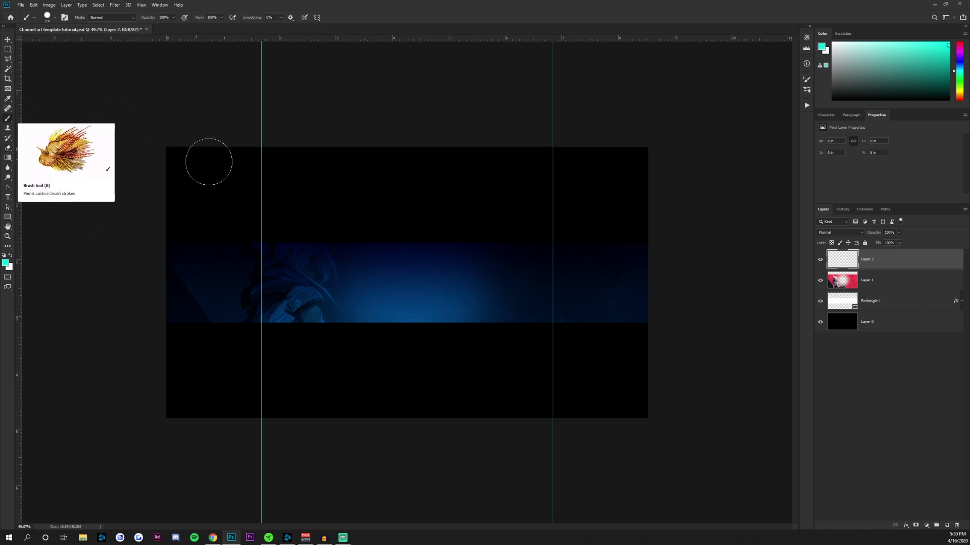
key("bracketright")
key("bracketright")
key("bracketright")
key("bracketright")
key("bracketright")
key("bracketright")
key("bracketright")
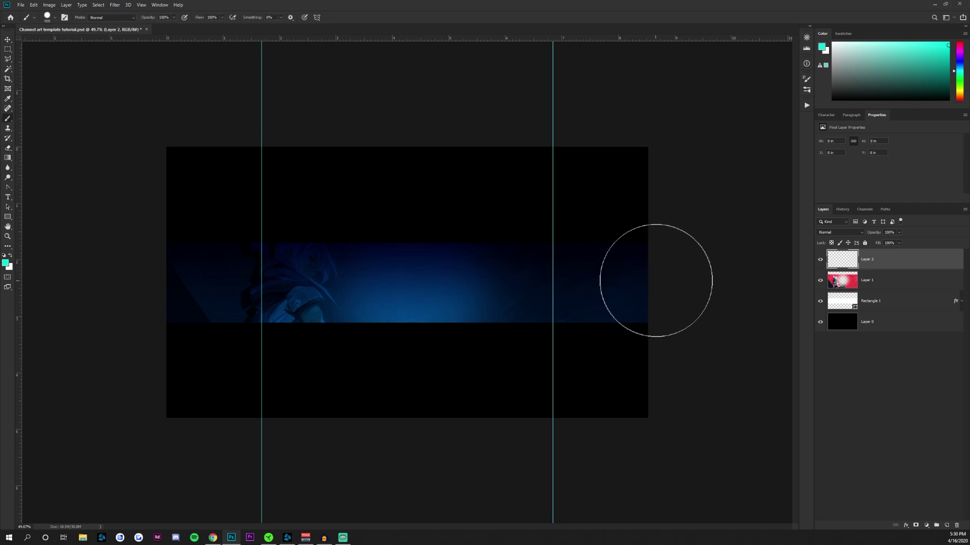
left_click_drag(681, 226, 616, 208)
key("ctrl+z")
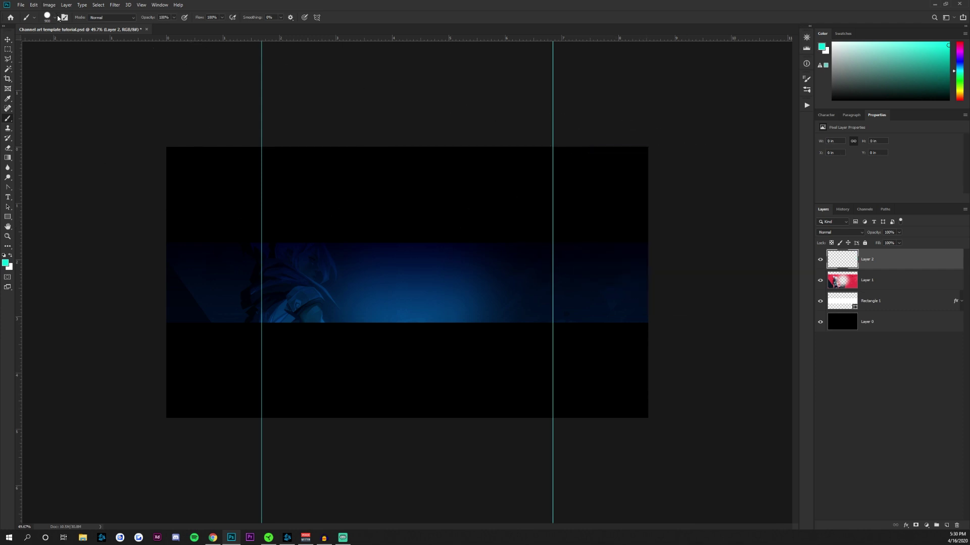
left_click(56, 17)
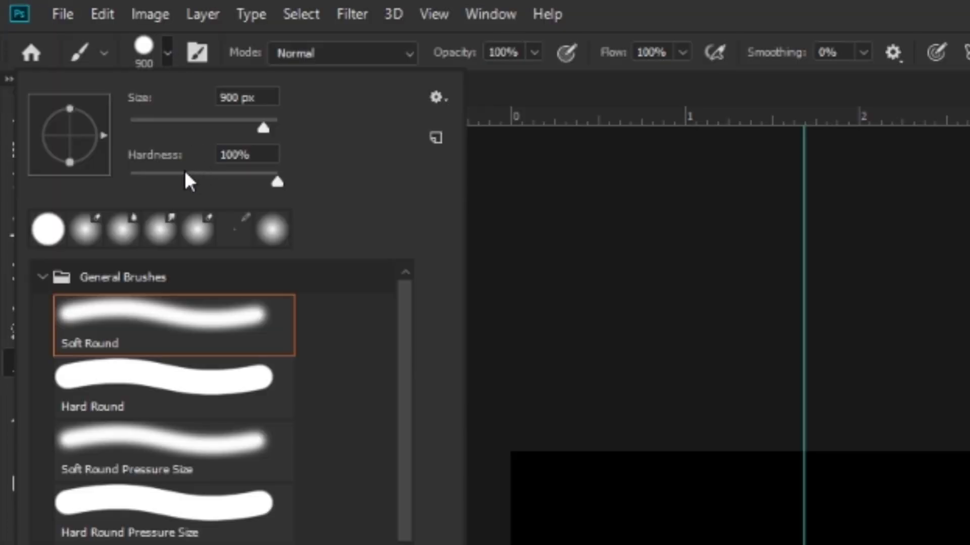
left_click_drag(184, 173, 81, 172)
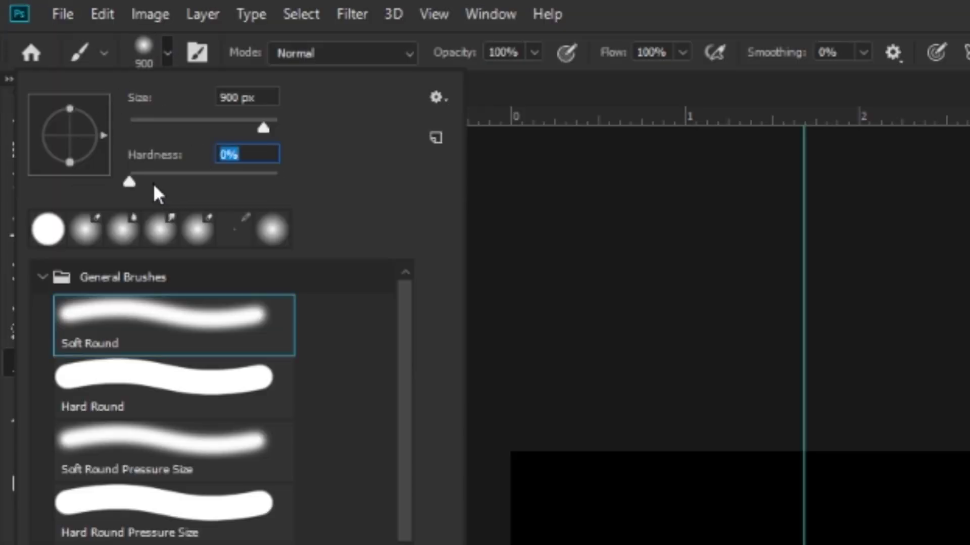
key("Return")
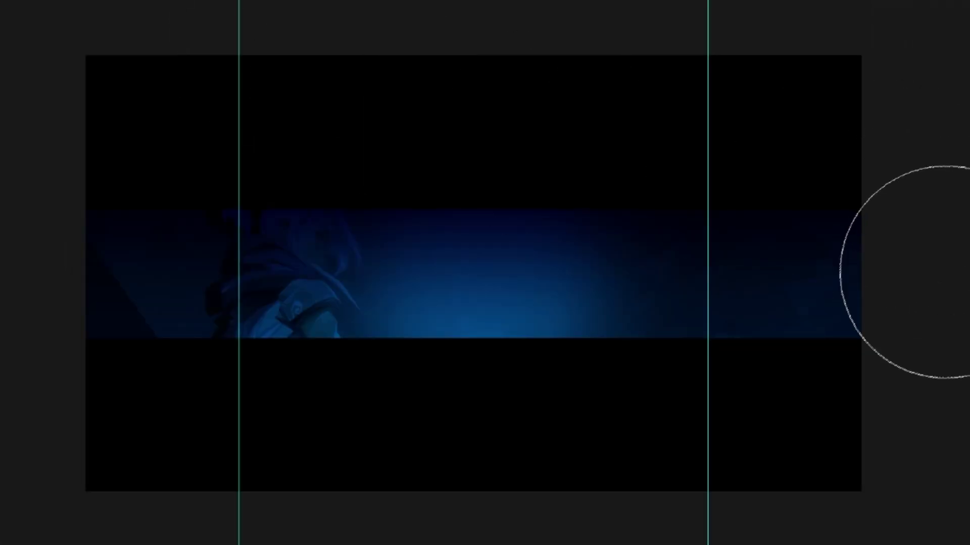
- Paint soft turquoise glows over the canvas's upper-right, upper-left and bottom-centre areas on the new layer
mouse_move(944, 272)
left_mouse_down()
mouse_move(920, 223)
mouse_move(857, 181)
mouse_move(773, 152)
left_mouse_up()
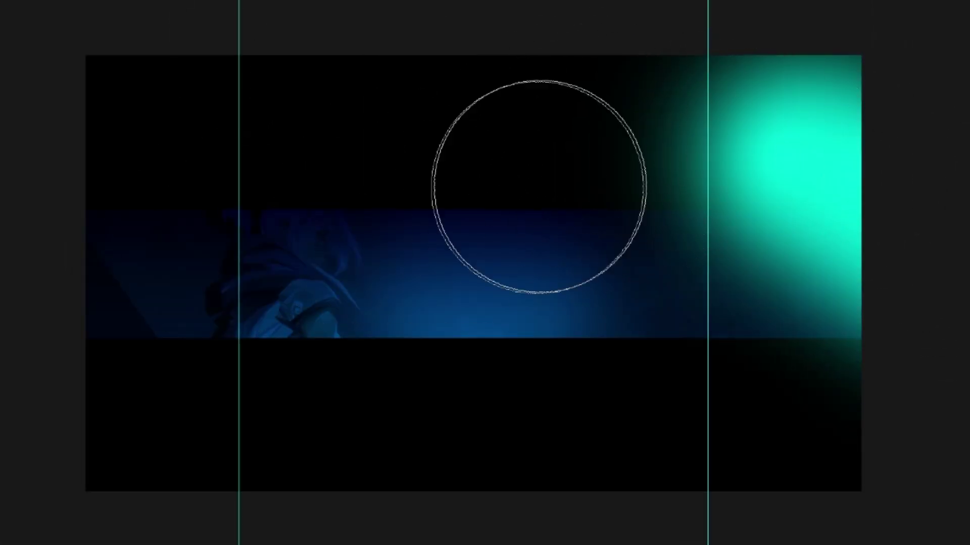
mouse_move(202, 142)
left_mouse_down()
mouse_move(141, 143)
mouse_move(141, 217)
left_mouse_up()
left_click_drag(294, 445, 401, 440)
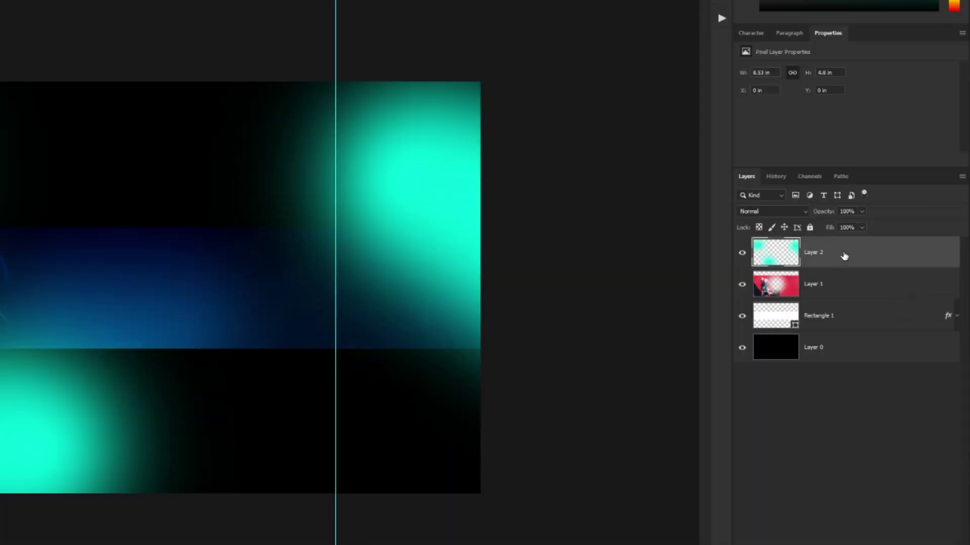
- Move the turquoise glow layer below the character image and clip it to the banner rectangle with a clipping mask
left_click_drag(844, 256, 829, 292)
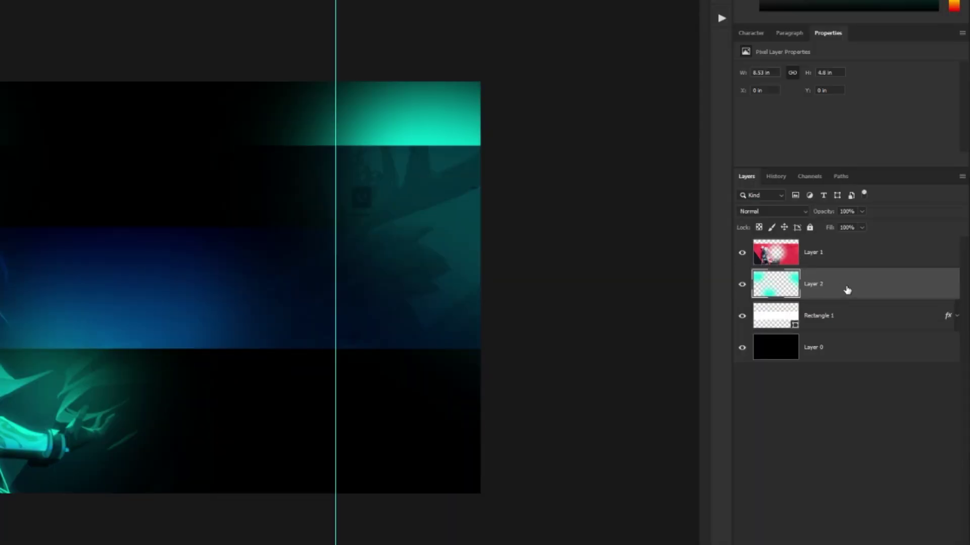
right_click(846, 292)
left_click(758, 399)
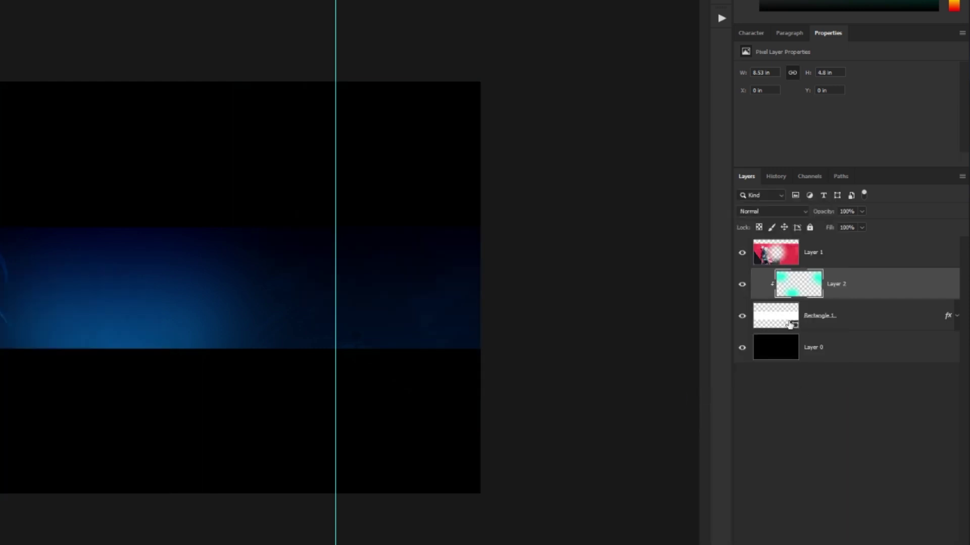
- Rasterize the banner rectangle layer and its gradient layer style
left_click(871, 322)
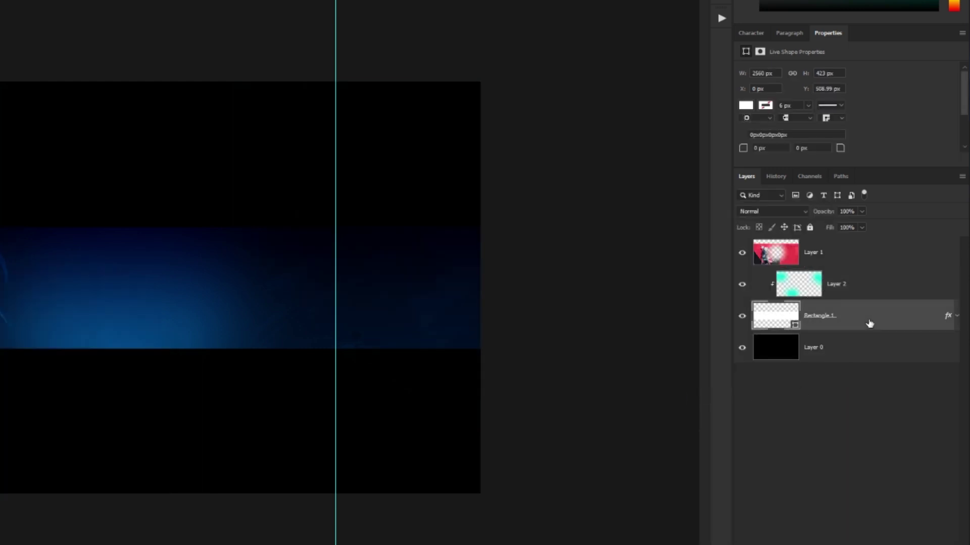
right_click(873, 323)
left_click(810, 354)
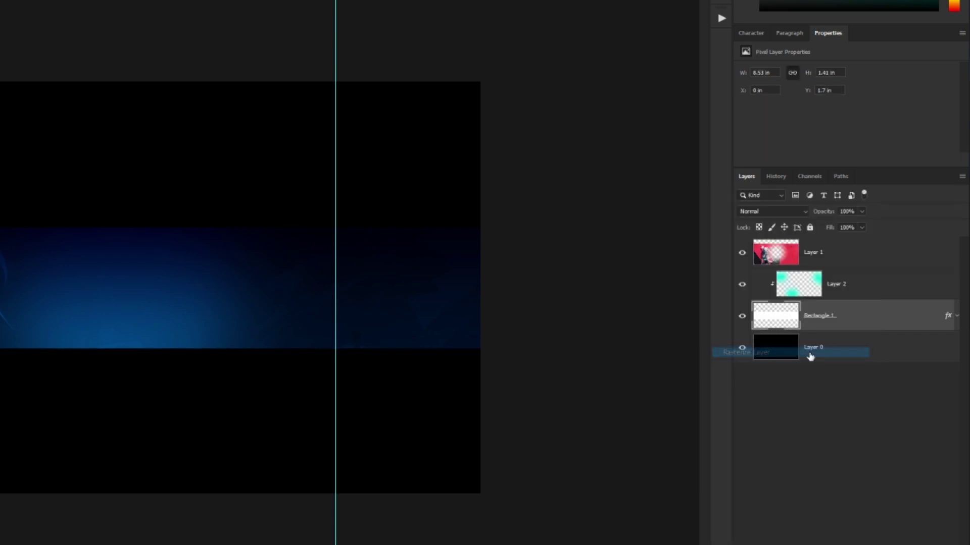
right_click(854, 329)
left_click(801, 363)
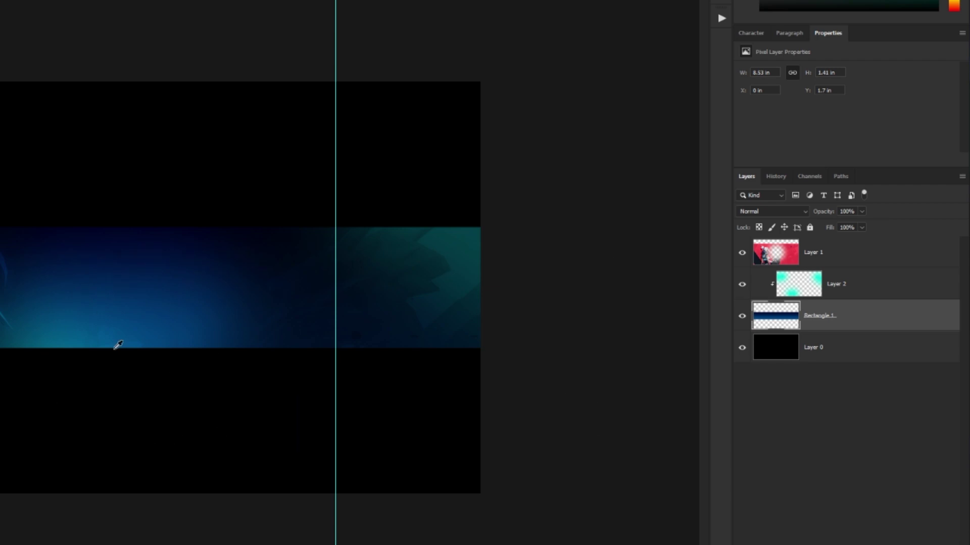
scroll(118, 286, "up", 1)
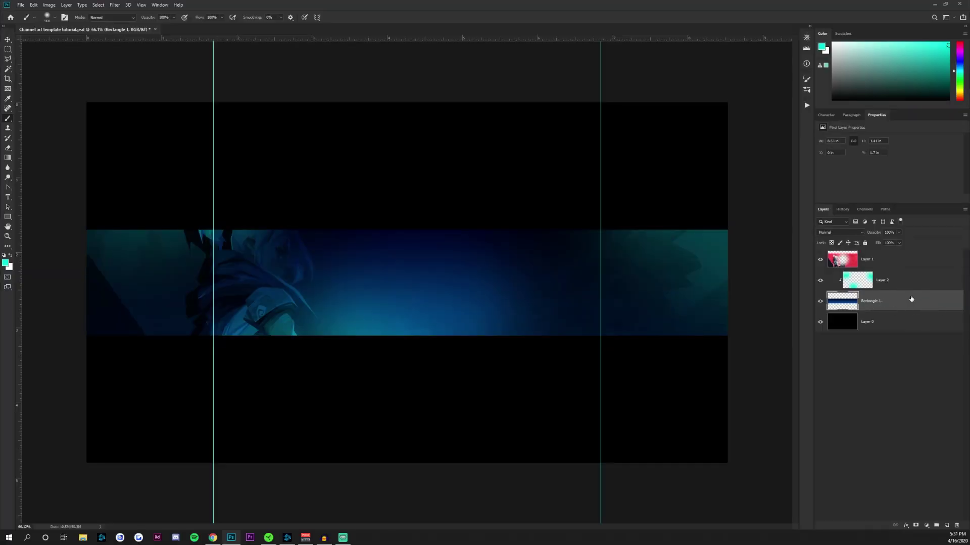
- Lower the turquoise glow layer's opacity in its blending options and apply the change
double_click(918, 291)
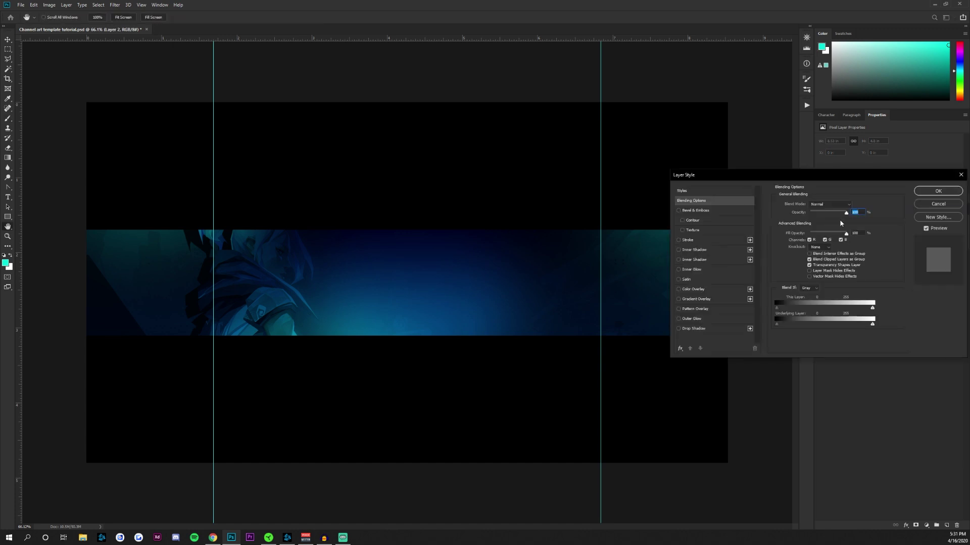
left_click_drag(839, 216, 837, 215)
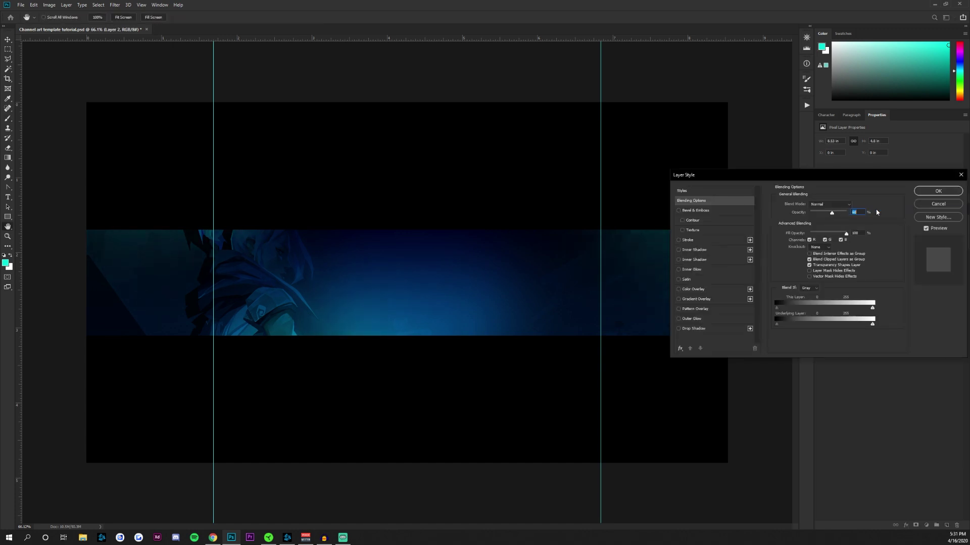
left_click(938, 191)
- Add a layer above the turquoise glows and sample the banner's dark navy, 00051d, as the foreground colour
key("b")
key("ctrl+minus")
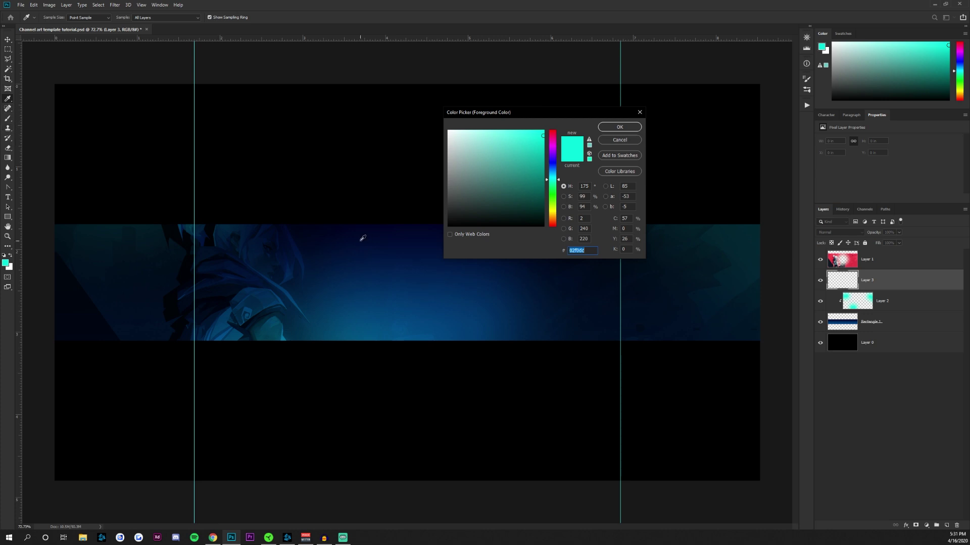
left_click(314, 230)
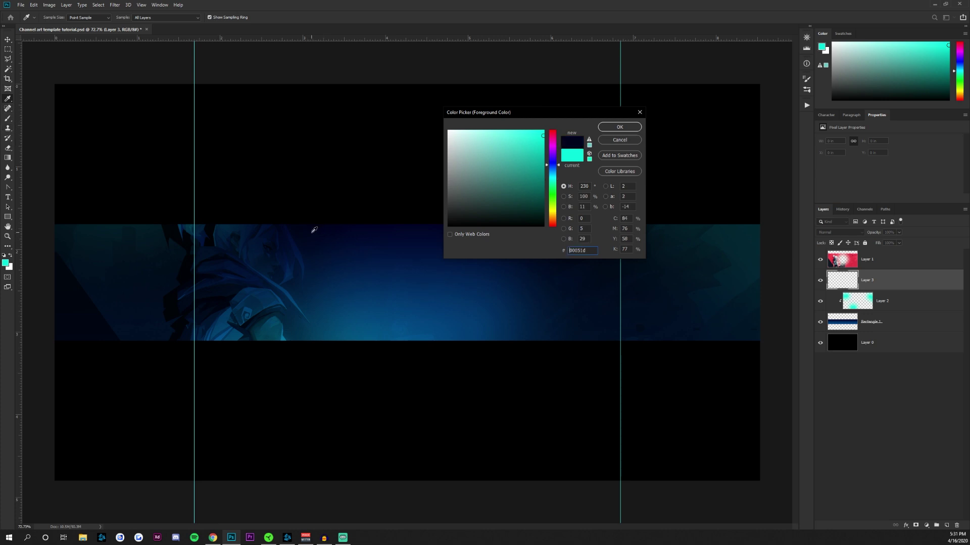
left_click(620, 127)
key("b")
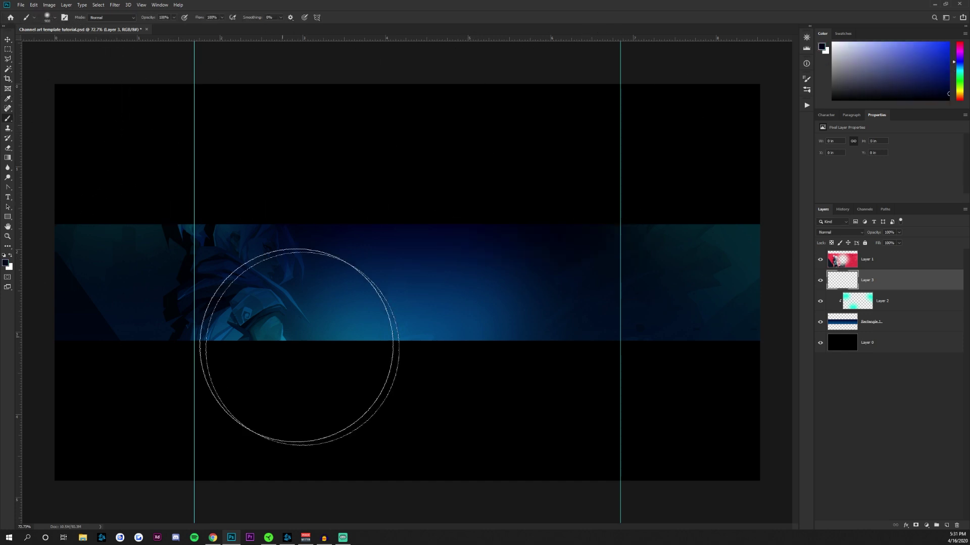
- Clip the new layer to the banner rectangle and paint soft dark navy across the middle of the banner
mouse_move(471, 348)
left_mouse_down()
mouse_move(471, 335)
mouse_move(314, 292)
left_mouse_up()
key("ctrl+z")
left_click_drag(904, 287, 903, 287)
right_click(902, 288)
left_click(859, 355)
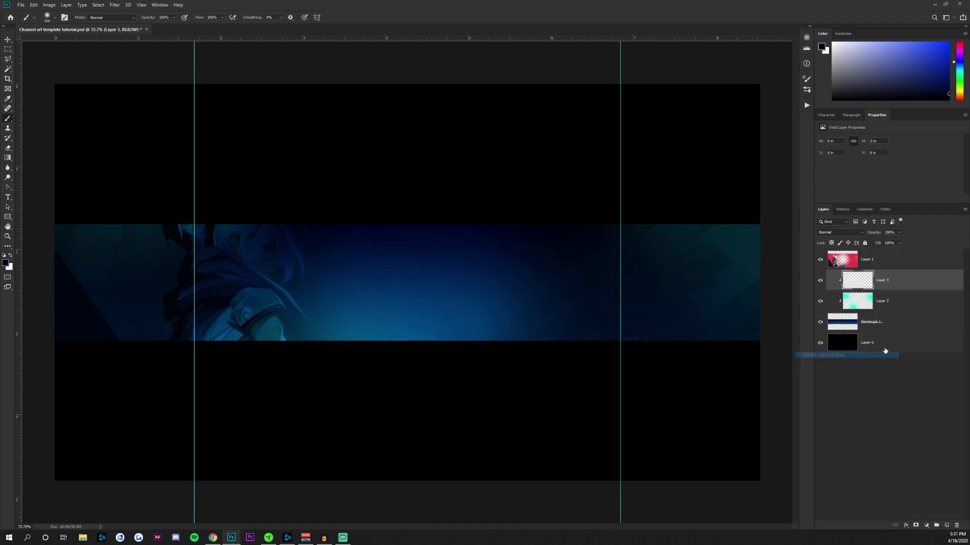
mouse_move(504, 294)
left_mouse_down()
mouse_move(433, 314)
mouse_move(326, 313)
mouse_move(256, 340)
mouse_move(437, 321)
mouse_move(510, 332)
left_mouse_up()
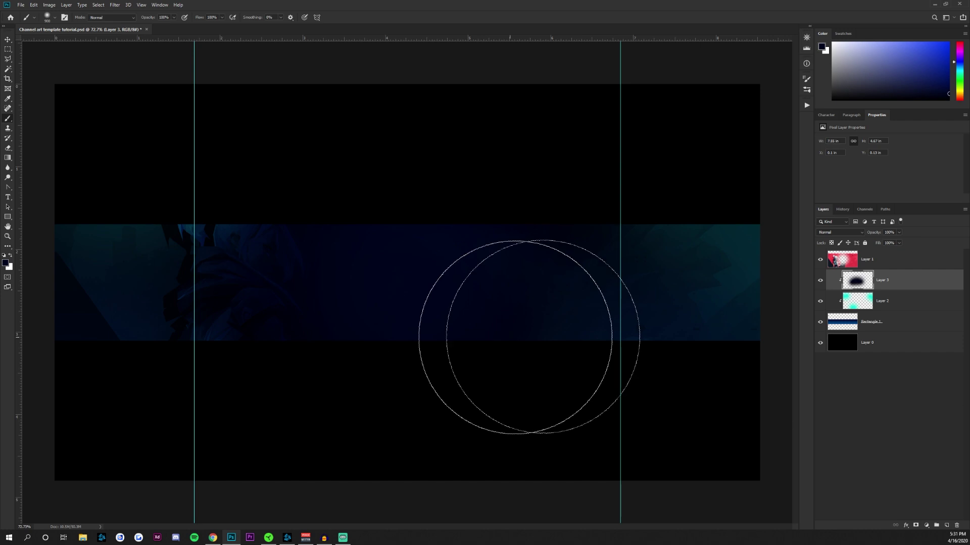
- Reduce the navy shading layer's opacity to 65% in its blending options
double_click(916, 284)
left_click(826, 212)
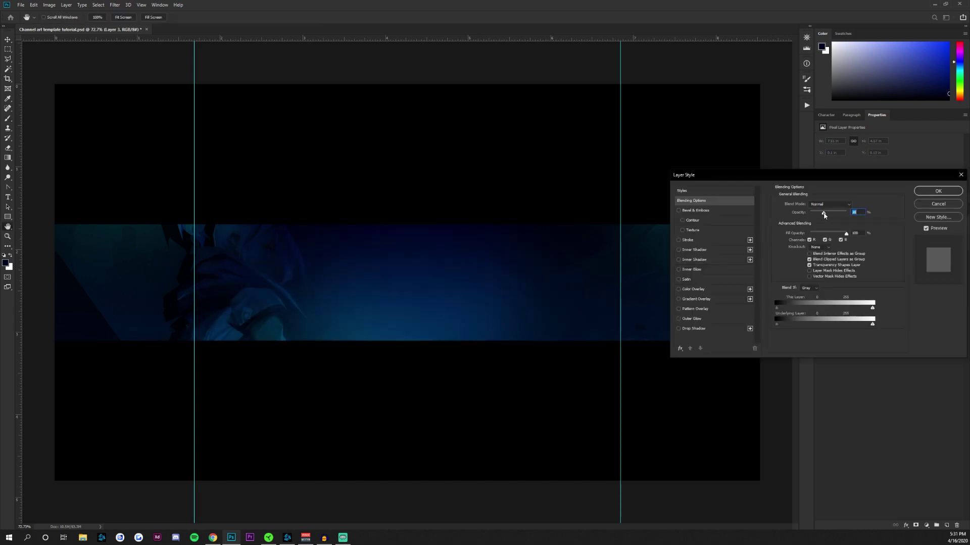
left_click_drag(824, 214, 834, 214)
key("Return")
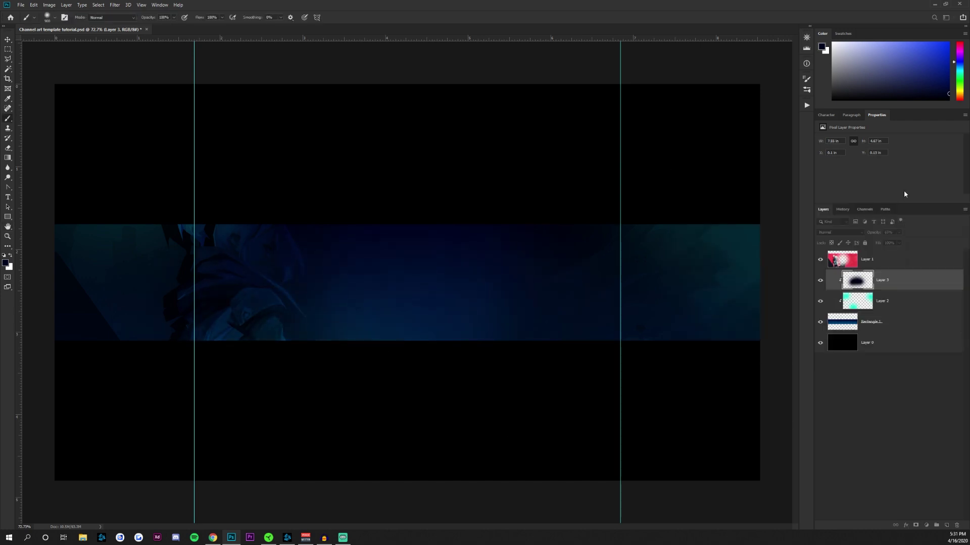
- Erase the navy shading over the character's face and shoulder with a smaller soft eraser
left_click(8, 148)
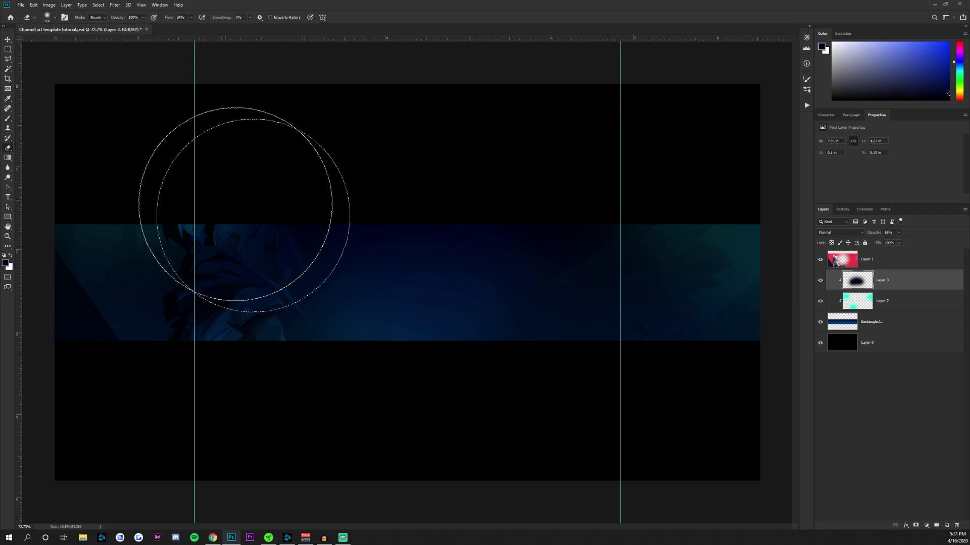
key("bracketleft")
key("bracketleft")
key("bracketleft")
key("bracketleft")
key("bracketleft")
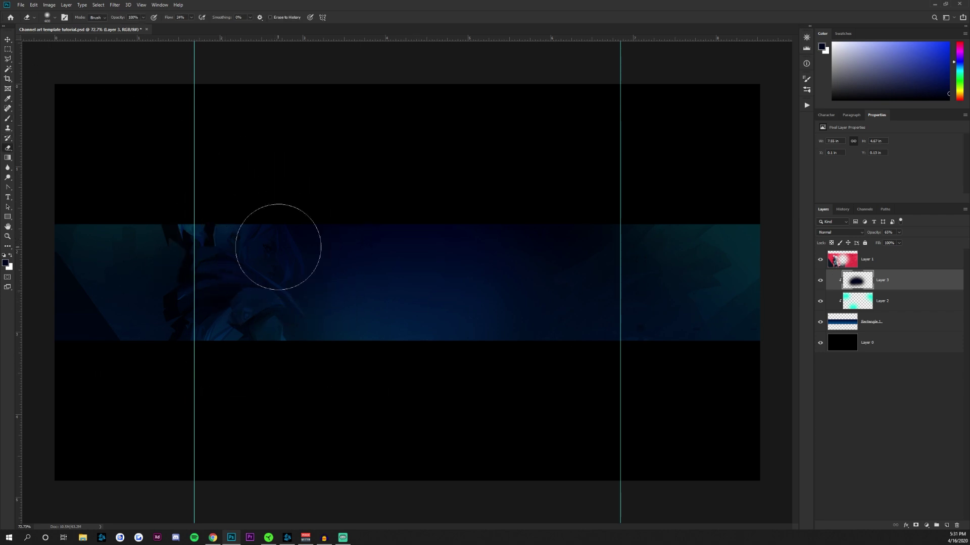
mouse_move(260, 331)
left_mouse_down()
mouse_move(278, 225)
mouse_move(297, 216)
mouse_move(259, 301)
left_mouse_up()
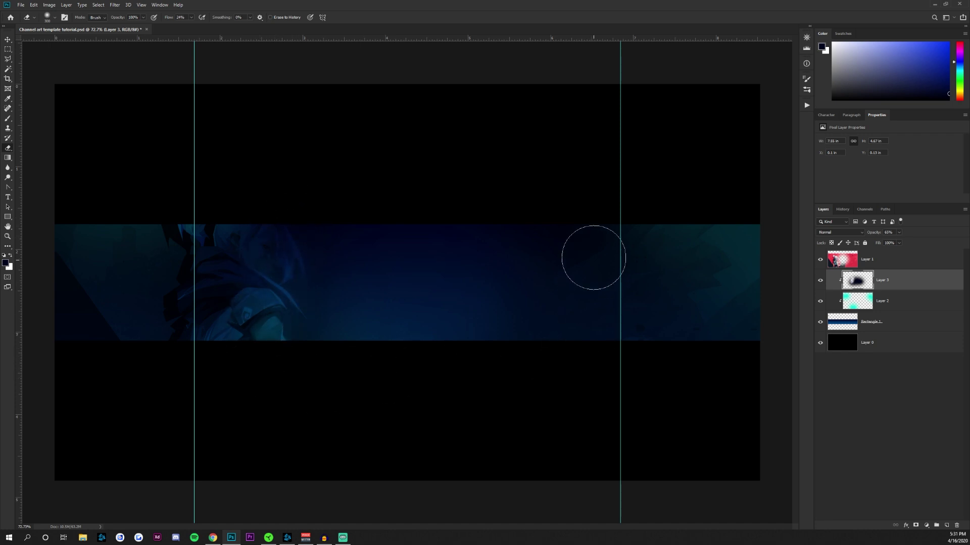
key("ctrl+minus")
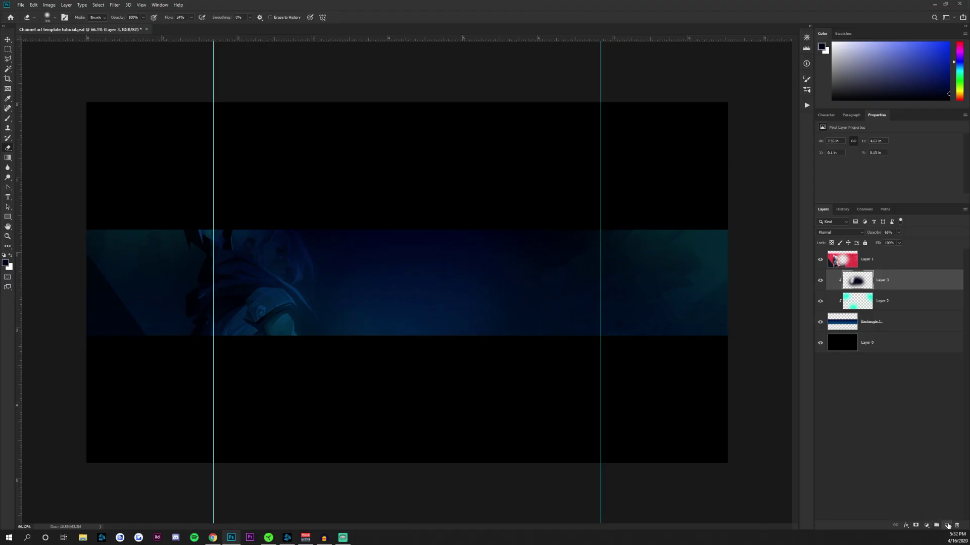
- Add a layer above the navy shading and set up the Type tool with the Industry font, Demi style and white text, ffffff
left_click(947, 525)
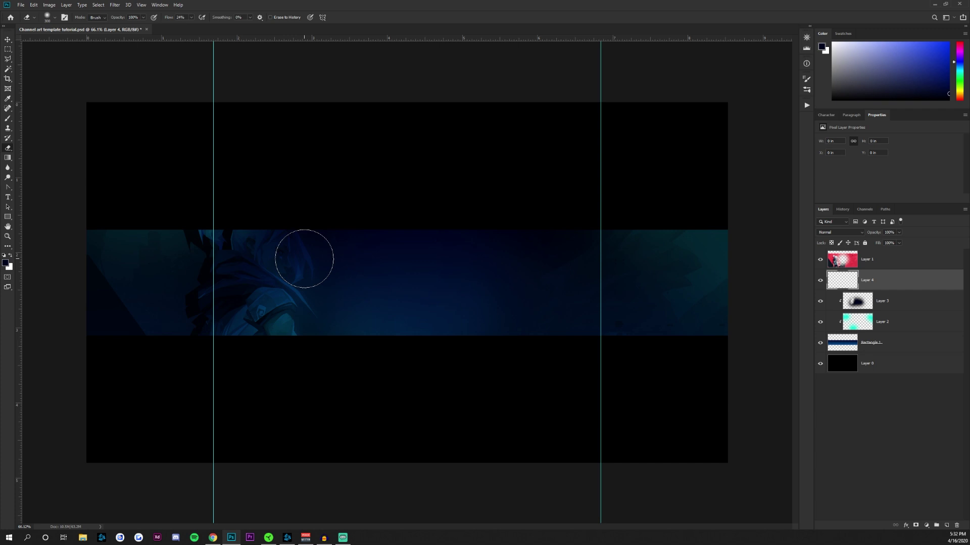
left_click(8, 198)
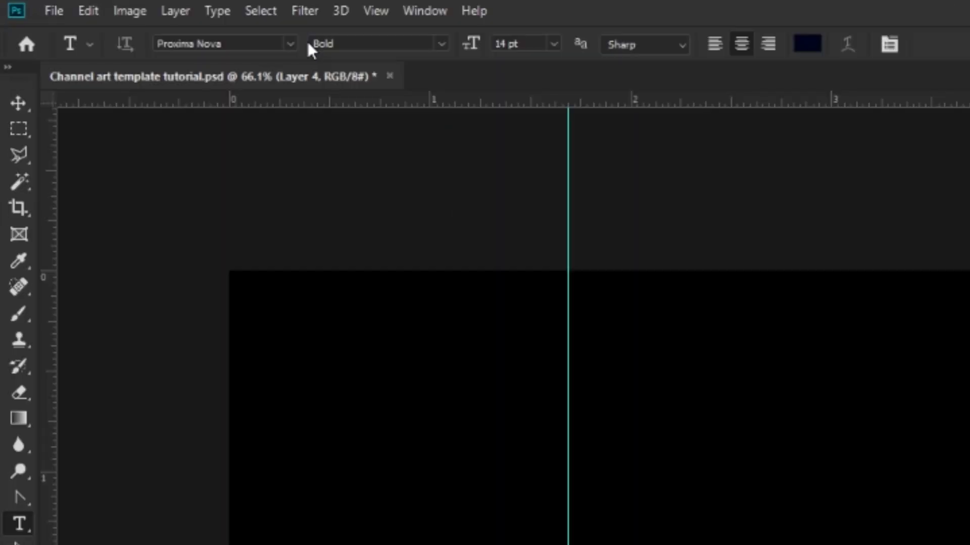
left_click(291, 45)
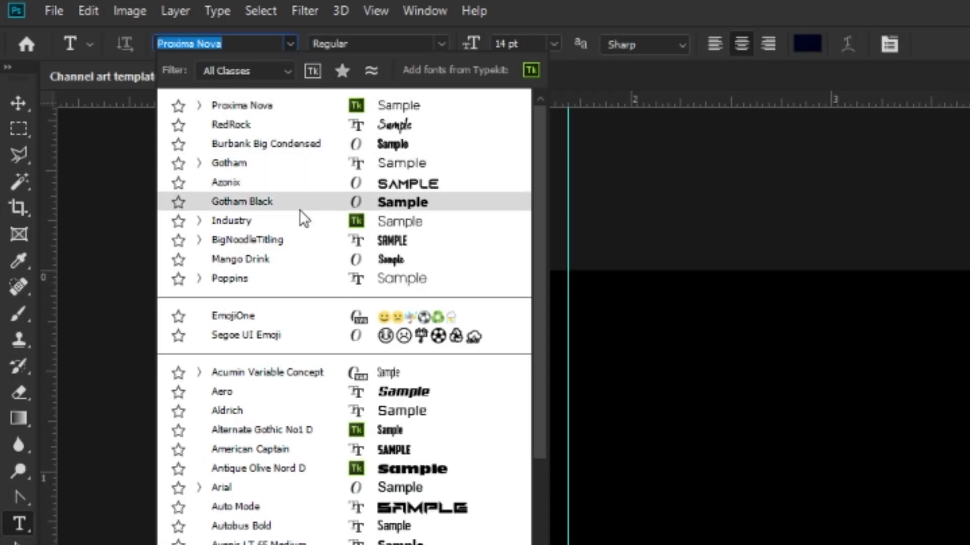
left_click(298, 222)
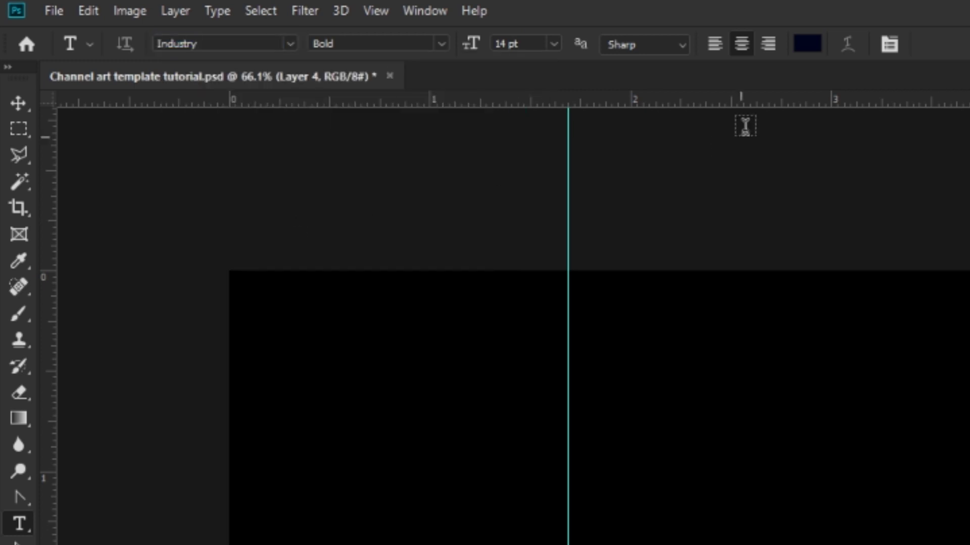
left_click(807, 44)
type("ffffff")
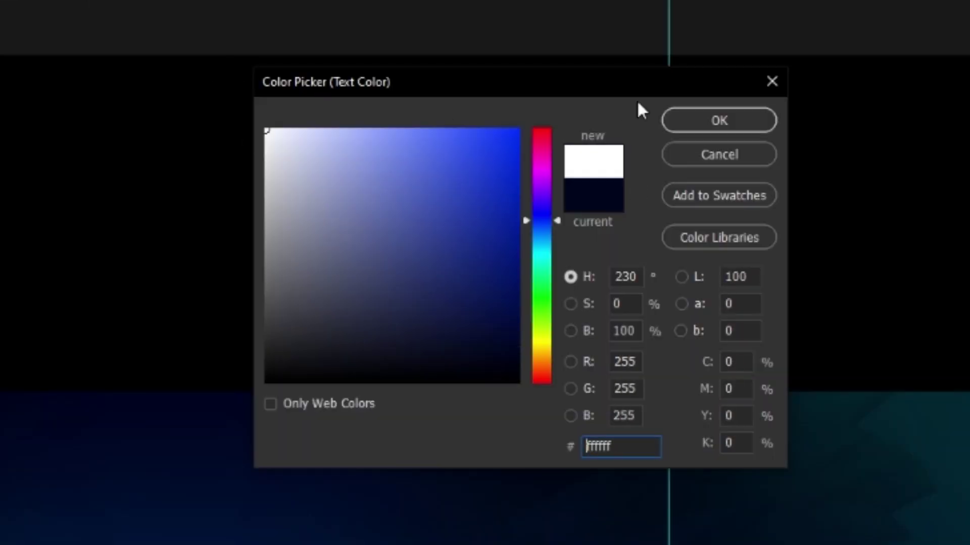
left_click(687, 121)
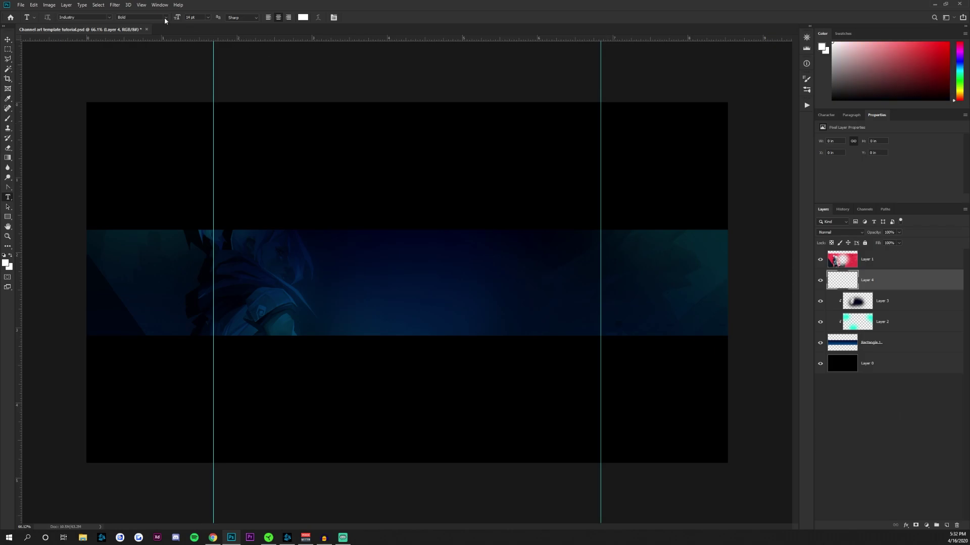
left_click(165, 19)
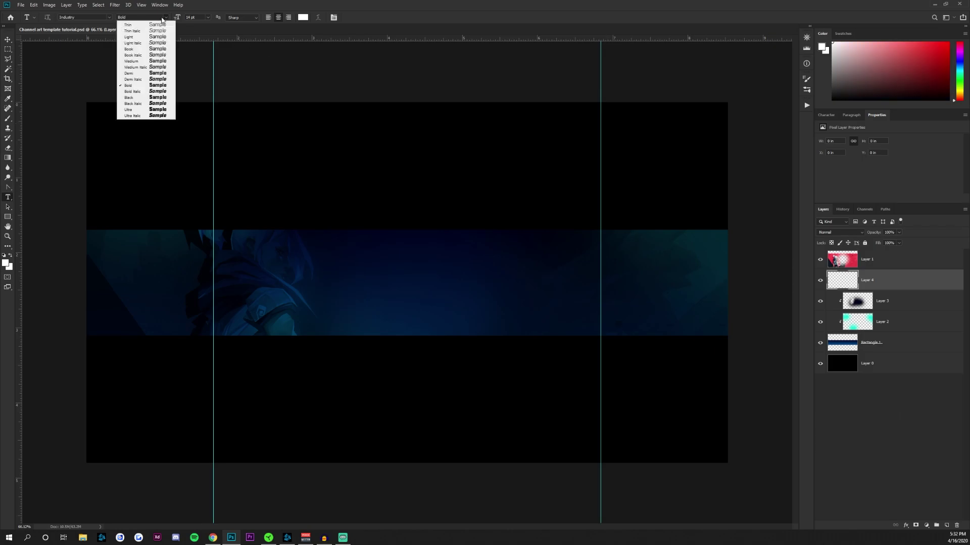
left_click(143, 73)
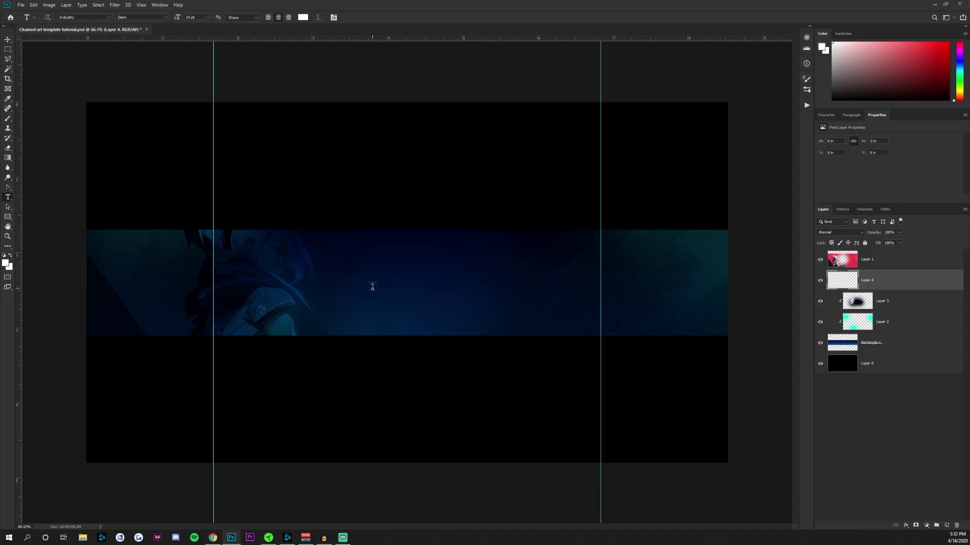
- Place a text line near the middle of the banner reading "MY CHANNEL"
left_click(373, 286)
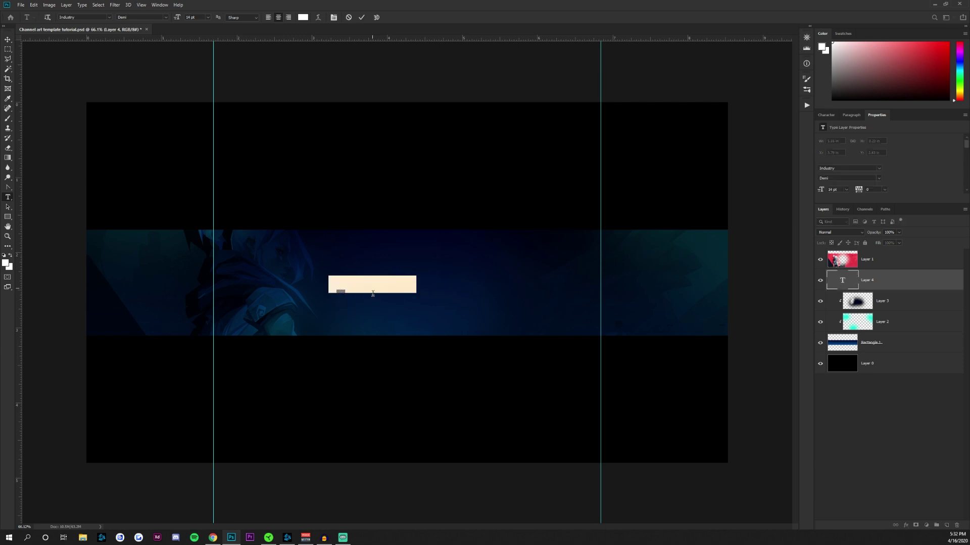
key("BackSpace")
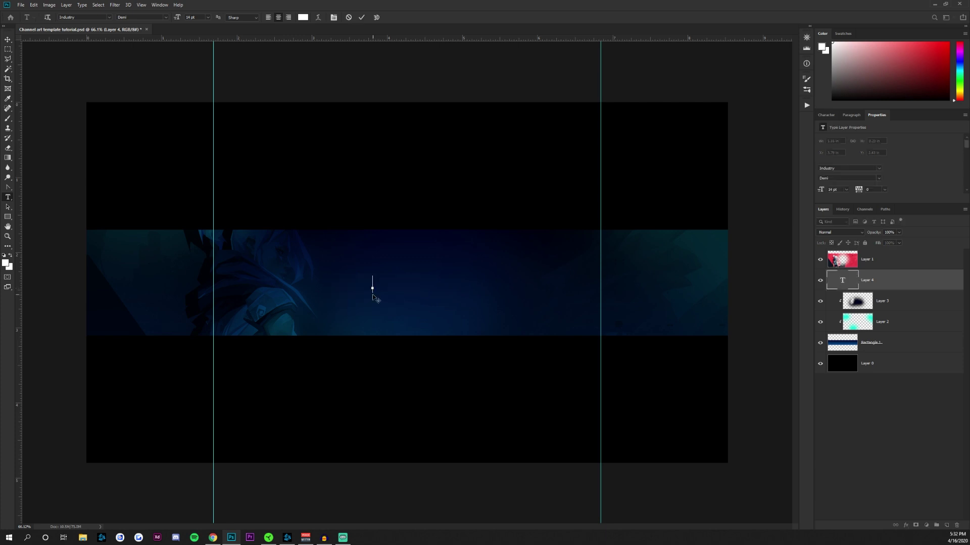
type("MY CHANNEL")
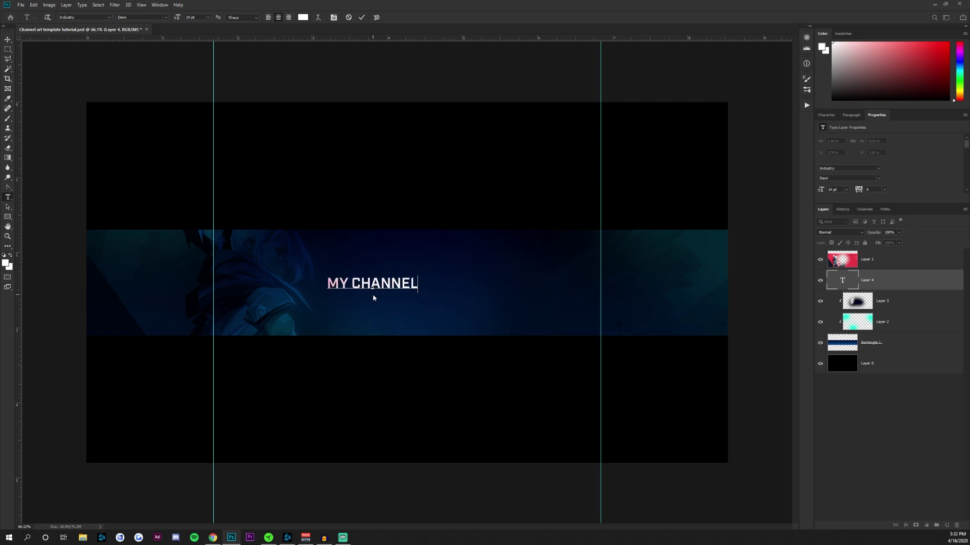
- Change the whole MY CHANNEL text to the Bold style and commit the text edit
scroll(417, 289, "up", 2)
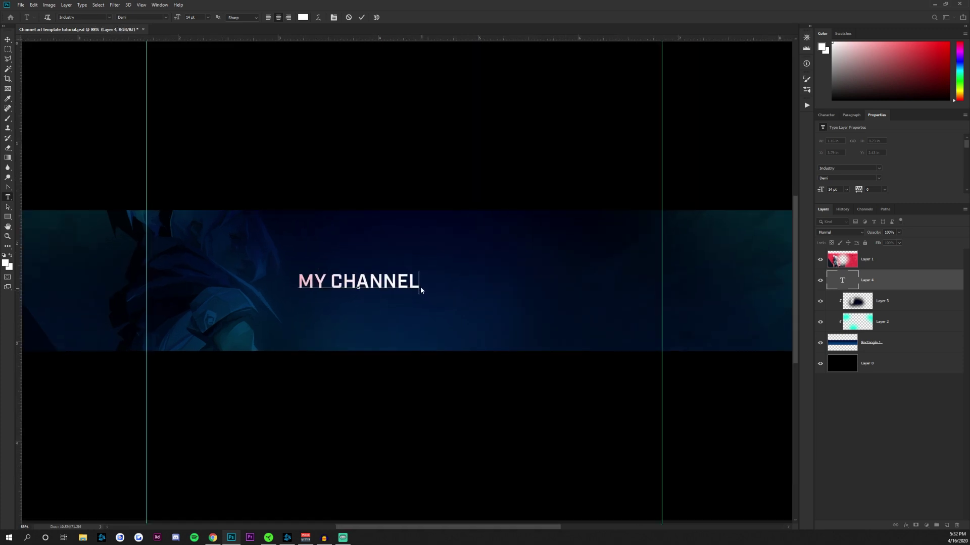
left_click_drag(420, 283, 227, 256)
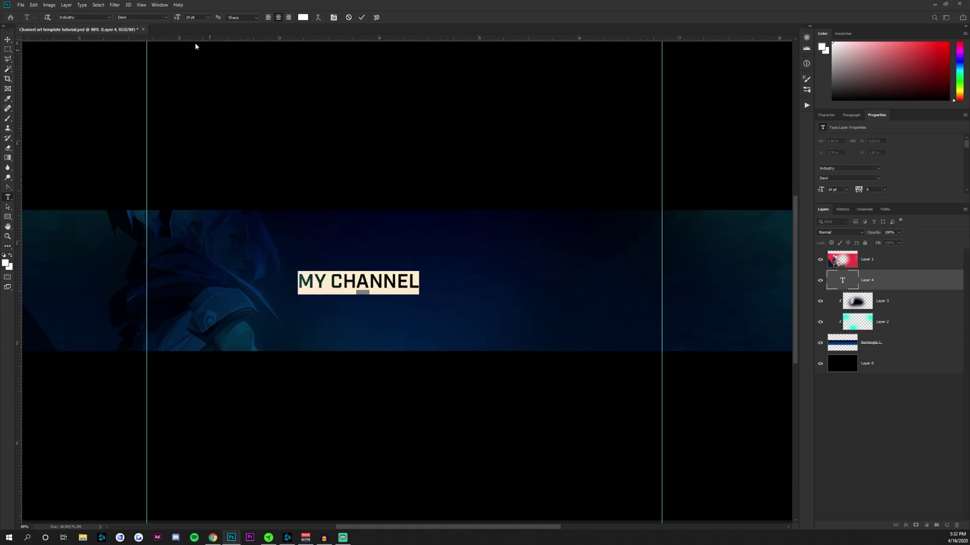
left_click(165, 17)
left_click(146, 85)
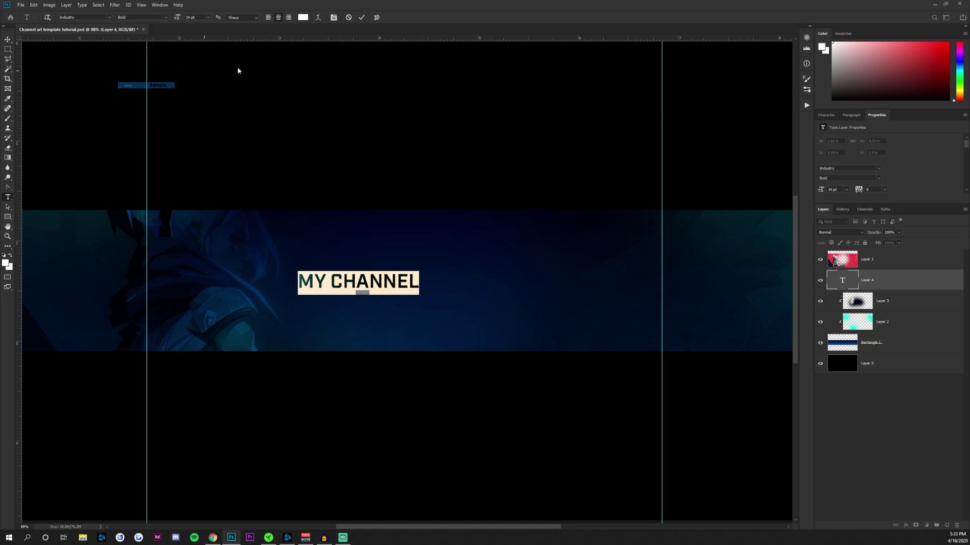
left_click(361, 18)
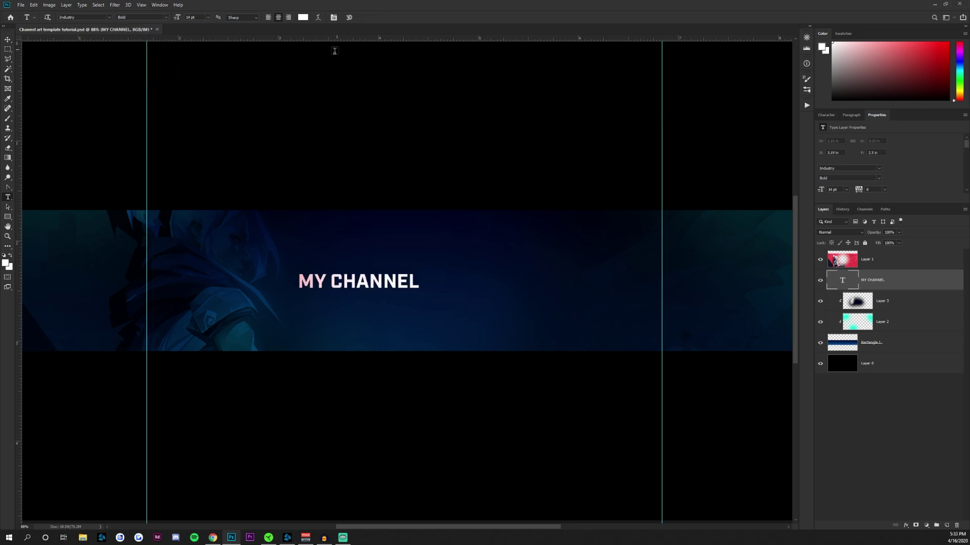
- Centre the MY CHANNEL text horizontally on the canvas, then clear the selection
left_click(8, 40)
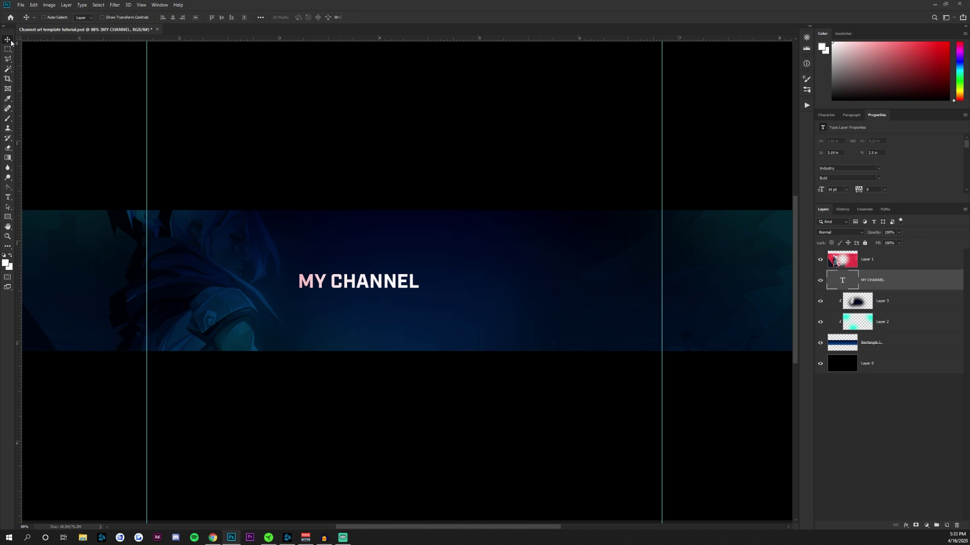
key("ctrl+a")
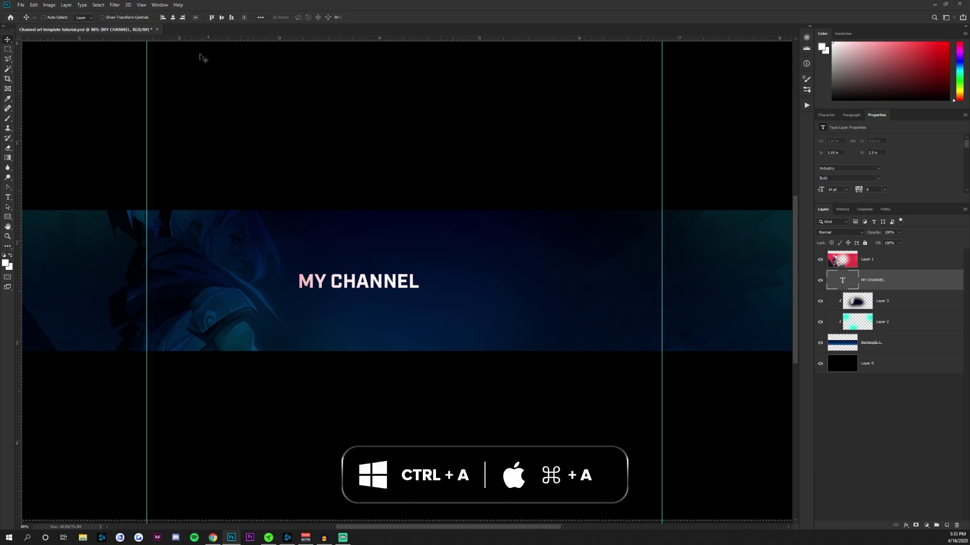
left_click(172, 17)
key("ctrl+d")
- Scale the MY CHANNEL text up proportionally about its centre to about 154% and apply the transform
key("ctrl+t")
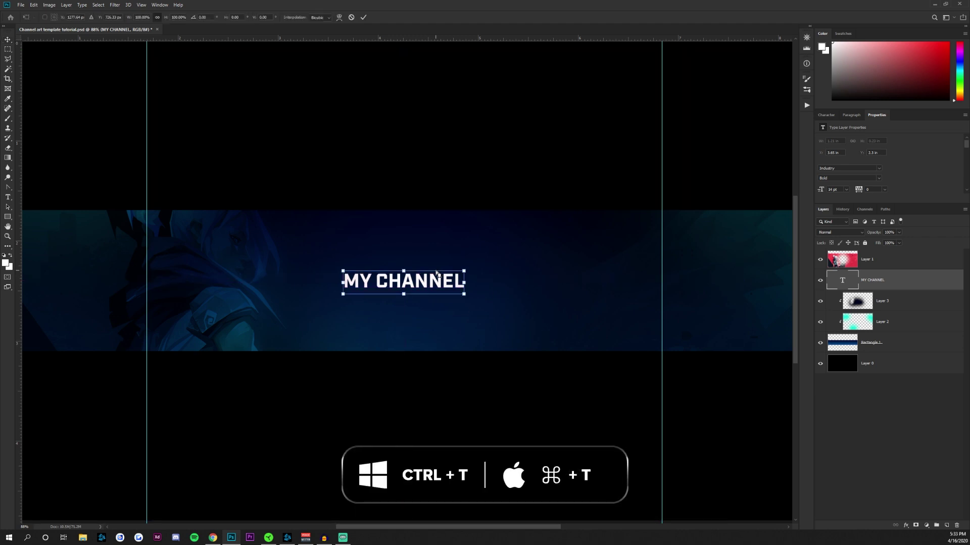
left_click_drag(465, 269, 497, 259)
left_click(364, 17)
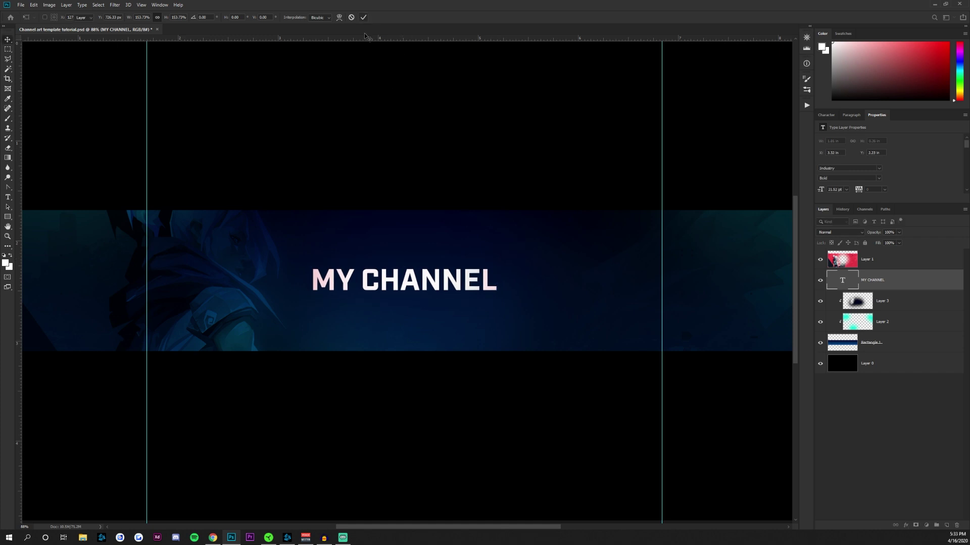
- Draw a rectangle shape of about 646 × 135 px around the MY CHANNEL text
scroll(379, 245, "down", 3)
scroll(317, 261, "up", 1)
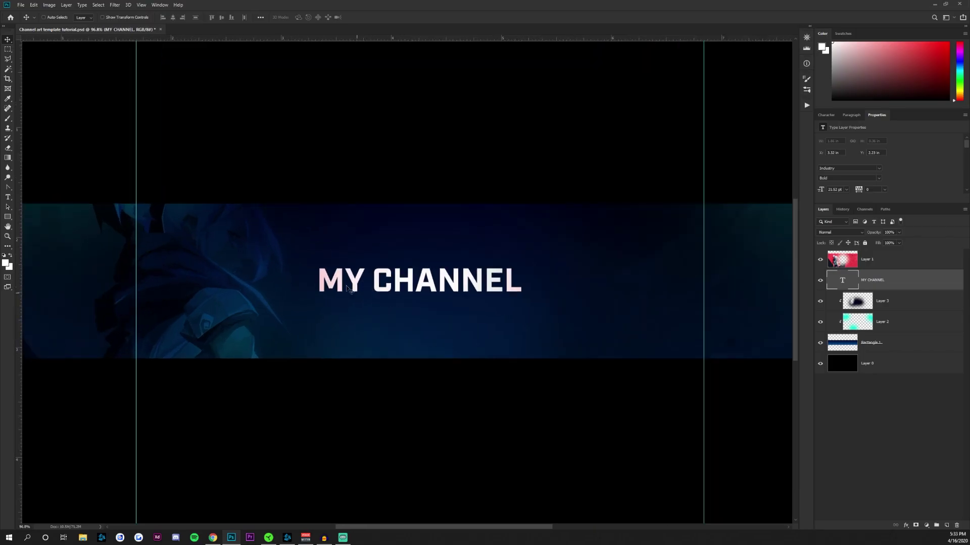
left_click(11, 220)
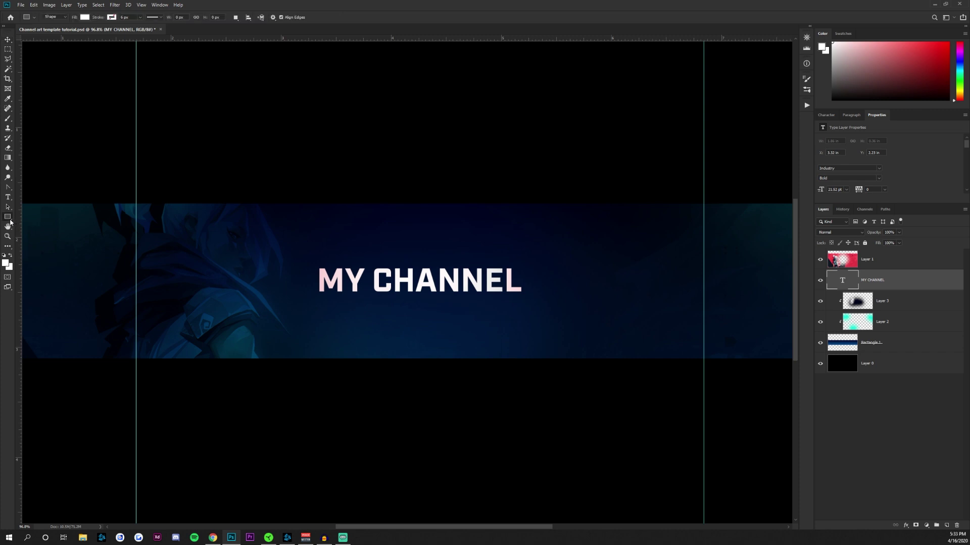
left_click_drag(331, 272, 537, 305)
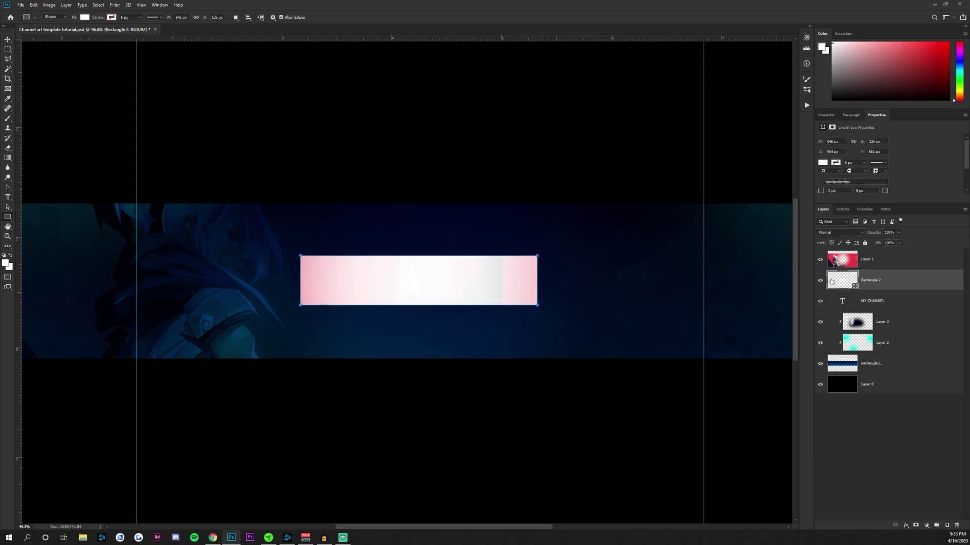
right_click(924, 286)
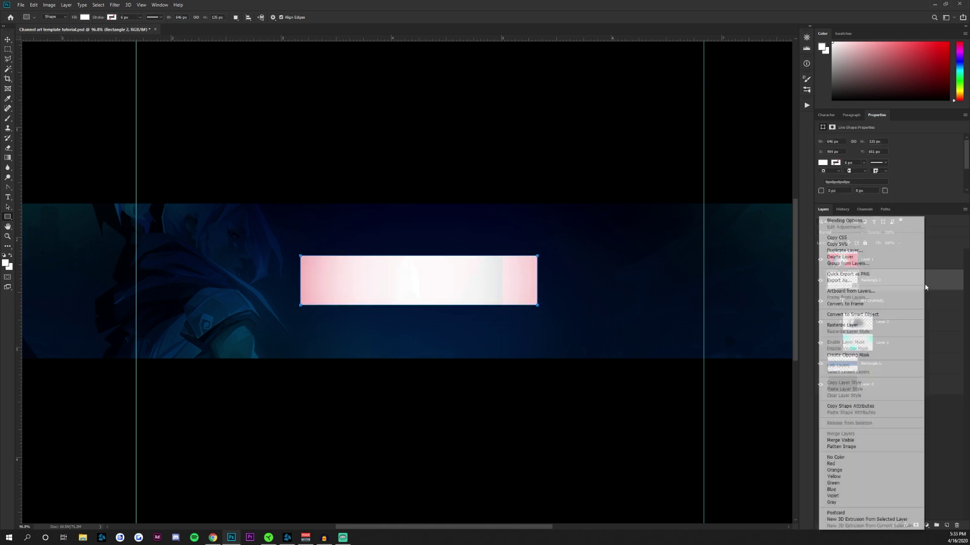
left_click(883, 326)
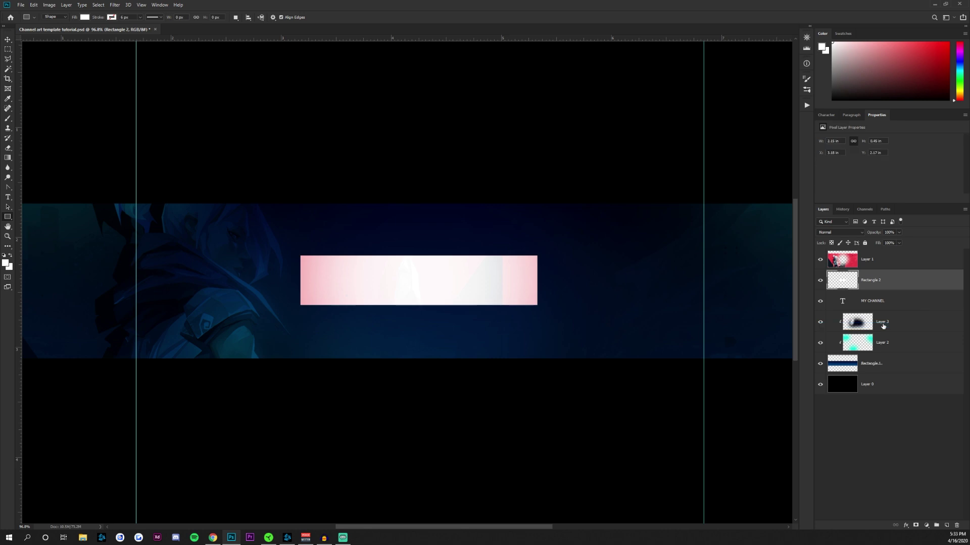
key("ctrl+z")
- Remove the rectangle's fill and give it a white stroke less than 1 px wide to frame the channel name
left_click(85, 17)
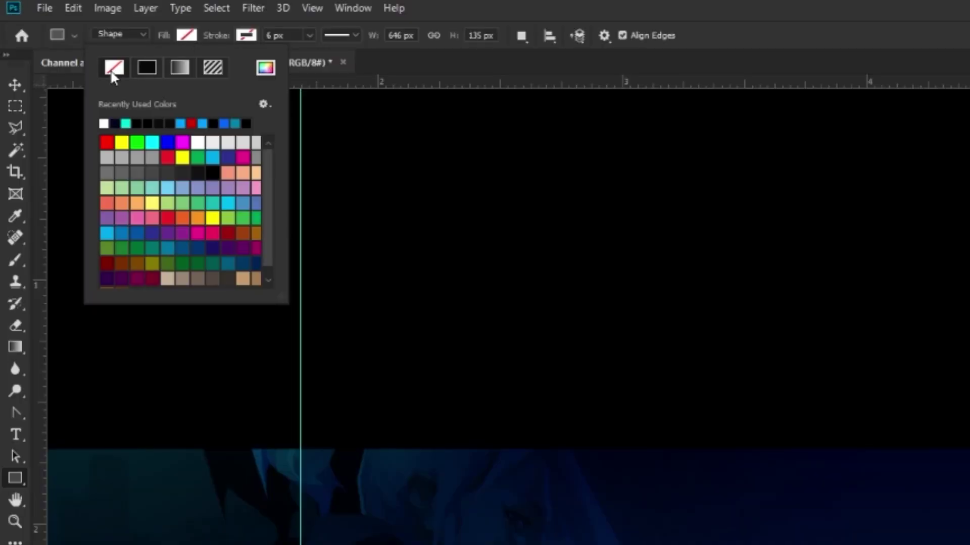
left_click(250, 38)
left_click(163, 123)
left_click(310, 36)
left_click_drag(319, 57, 307, 57)
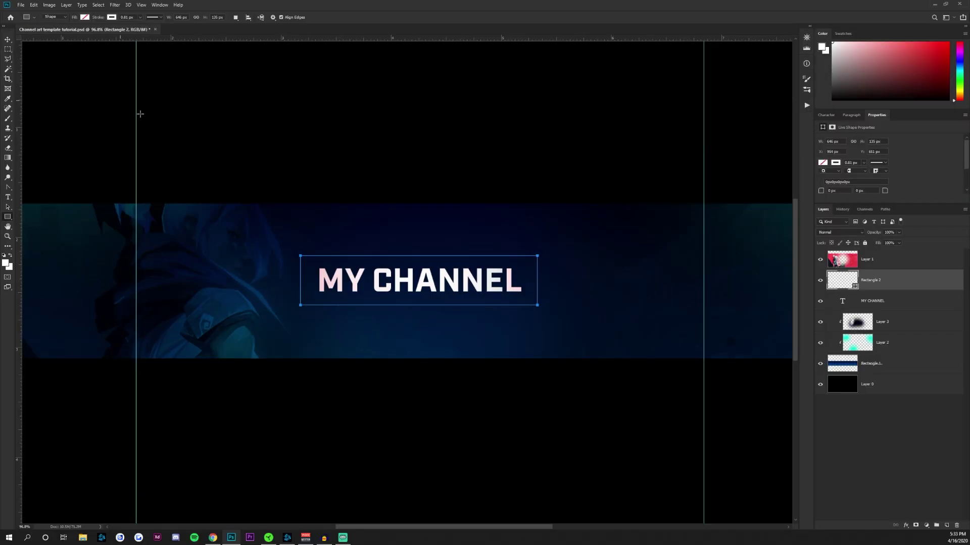
- Move the multiplied character artwork, Layer 1, below the rectangle outline in the layer order
scroll(329, 485, "up", 10)
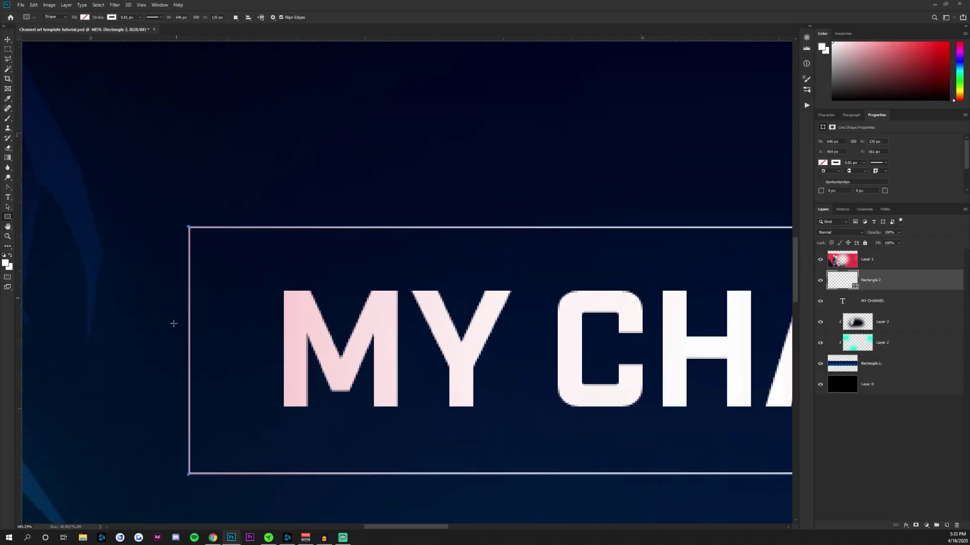
scroll(357, 355, "down", 3)
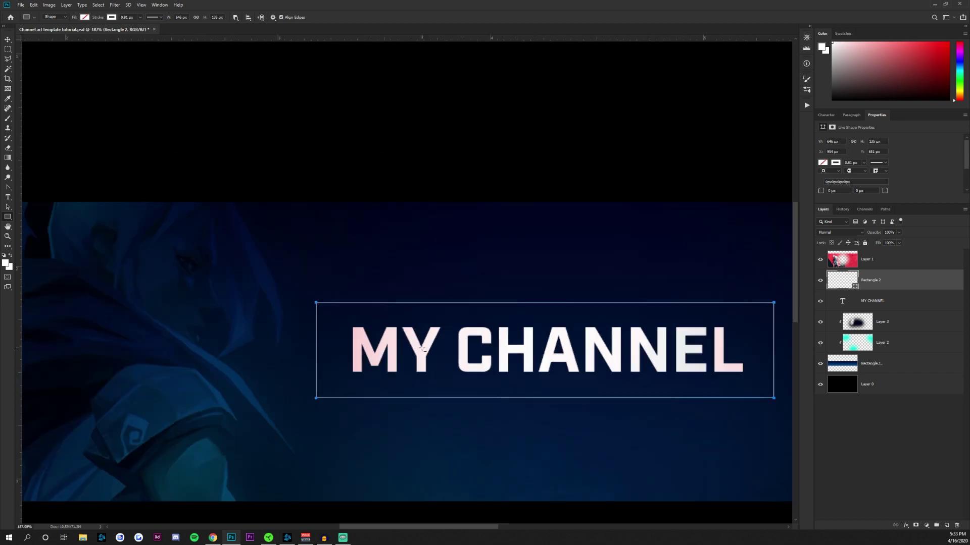
left_click_drag(888, 263, 883, 287)
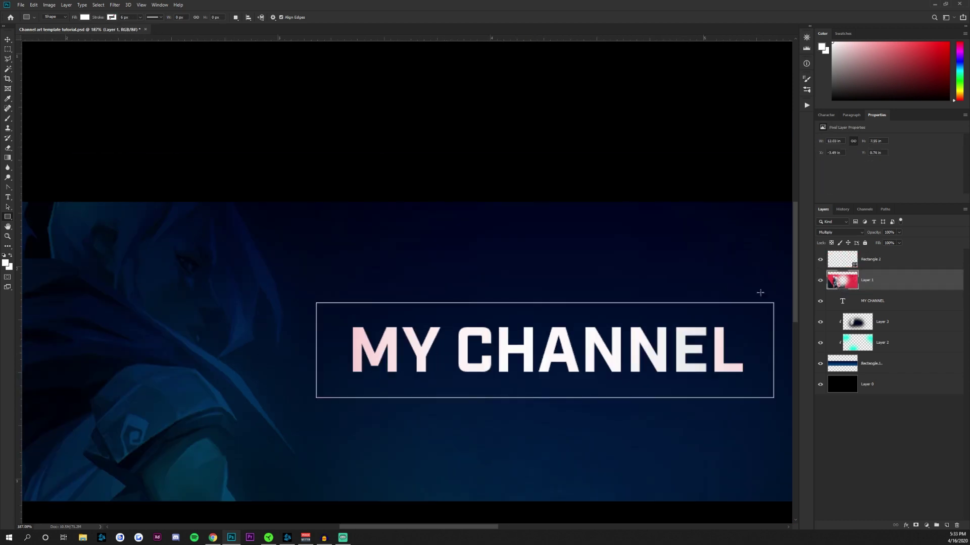
scroll(335, 389, "down", 2)
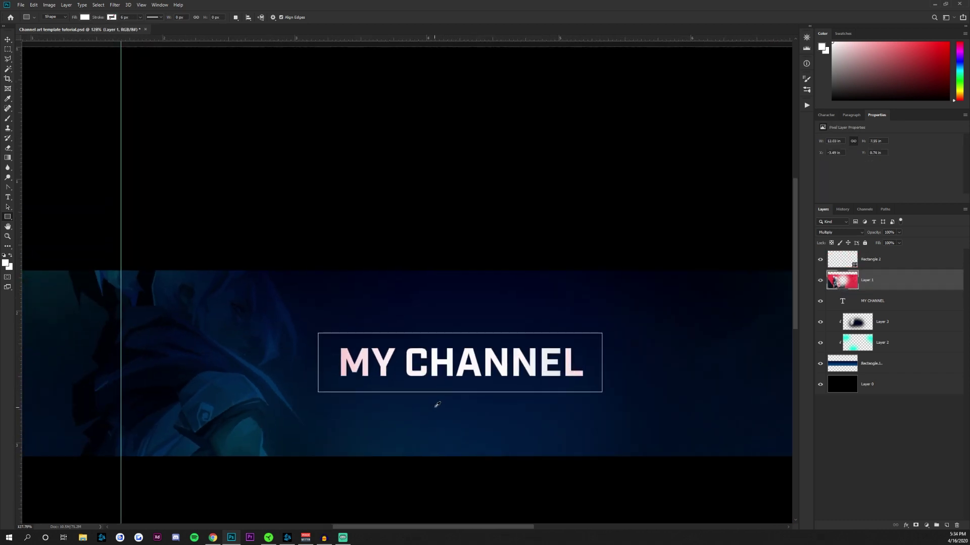
- Rasterize the rectangle outline's shape layer
right_click(898, 264)
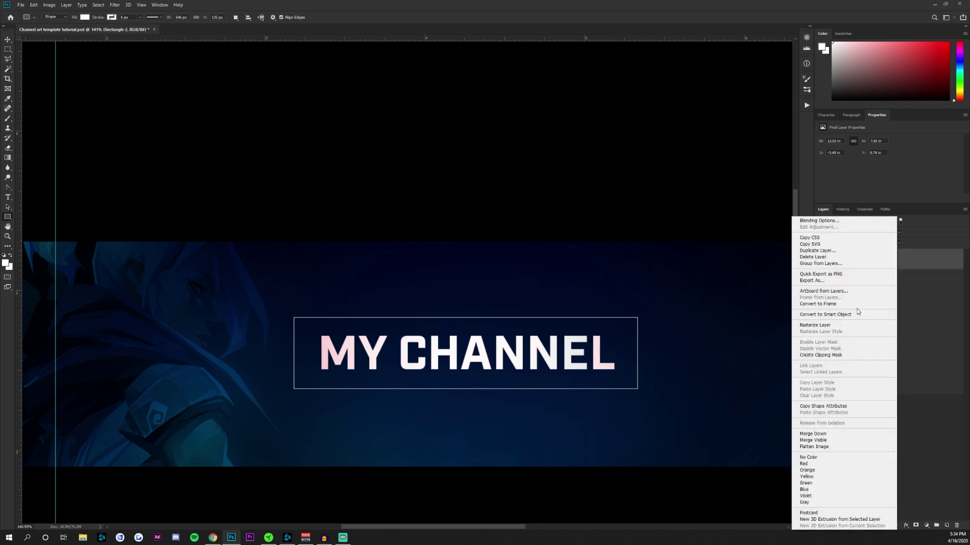
left_click(842, 325)
scroll(539, 382, "down", 1)
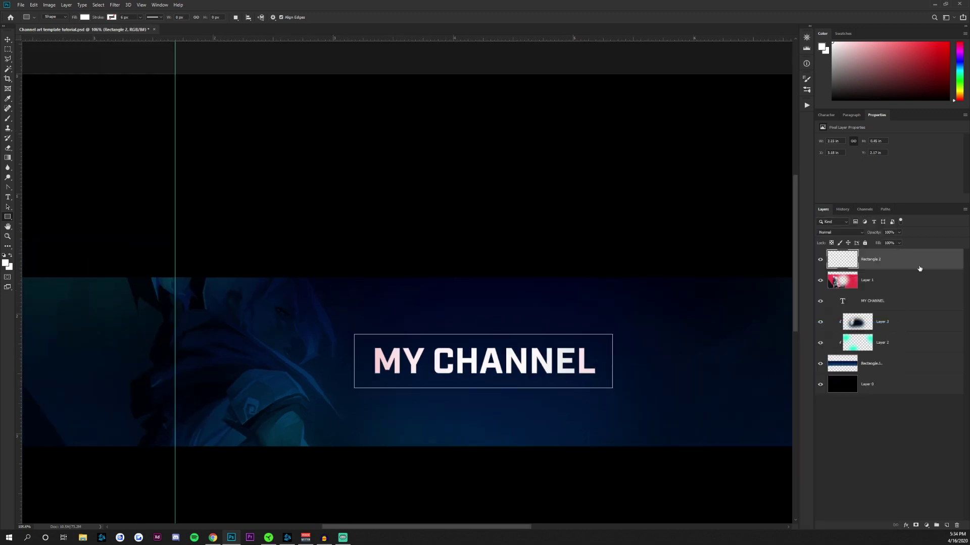
- Give the frame layer, Rectangle 2, a Color Overlay in bright cyan, #00fffc
double_click(910, 258)
left_click(693, 289)
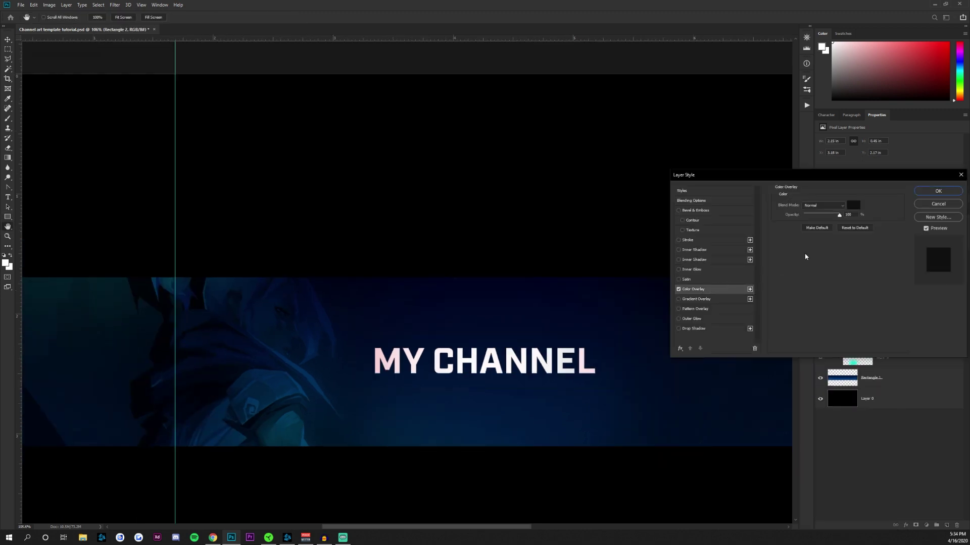
left_click(853, 205)
left_click_drag(553, 177, 559, 181)
left_click(544, 131)
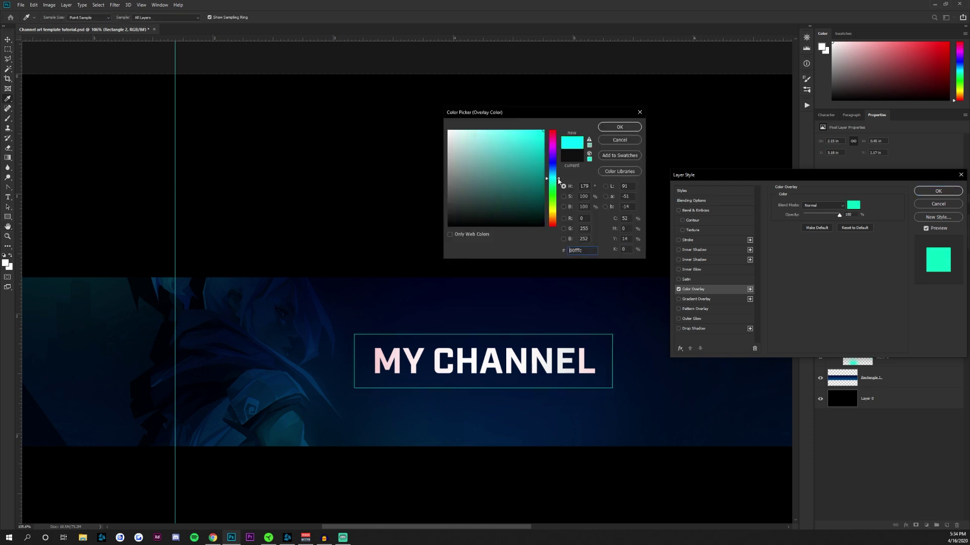
left_click(619, 127)
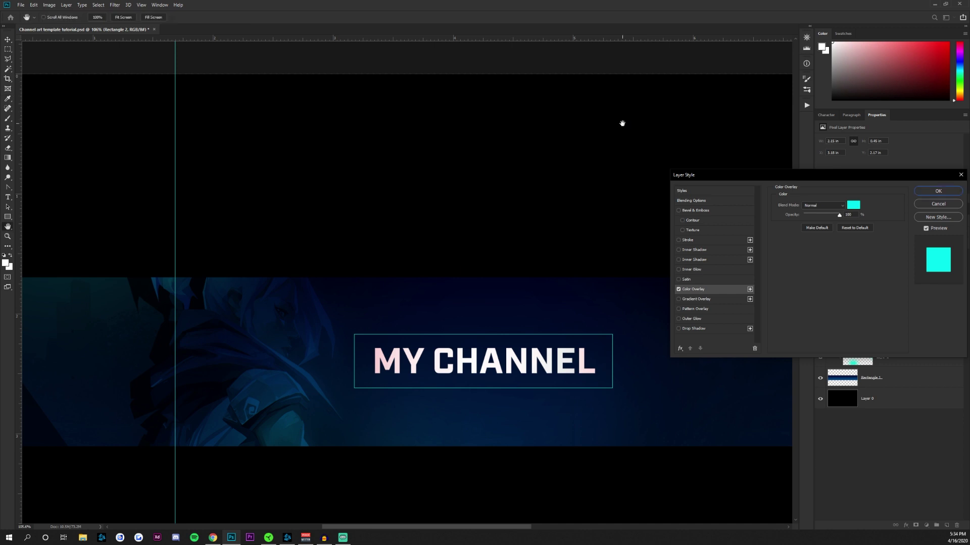
left_click(929, 191)
- Rasterize the frame layer's Color Overlay style
scroll(471, 342, "down", 3)
scroll(471, 342, "up", 3)
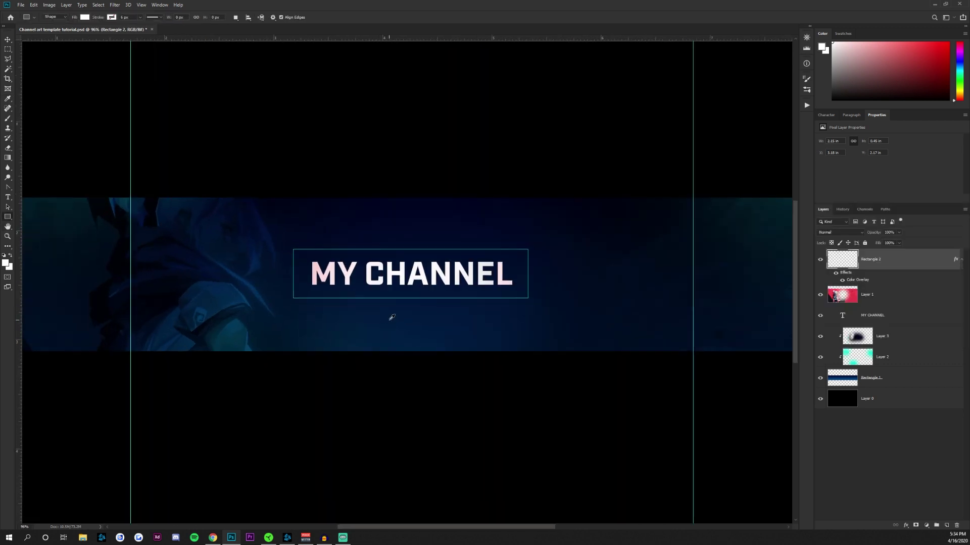
right_click(910, 257)
left_click(870, 316)
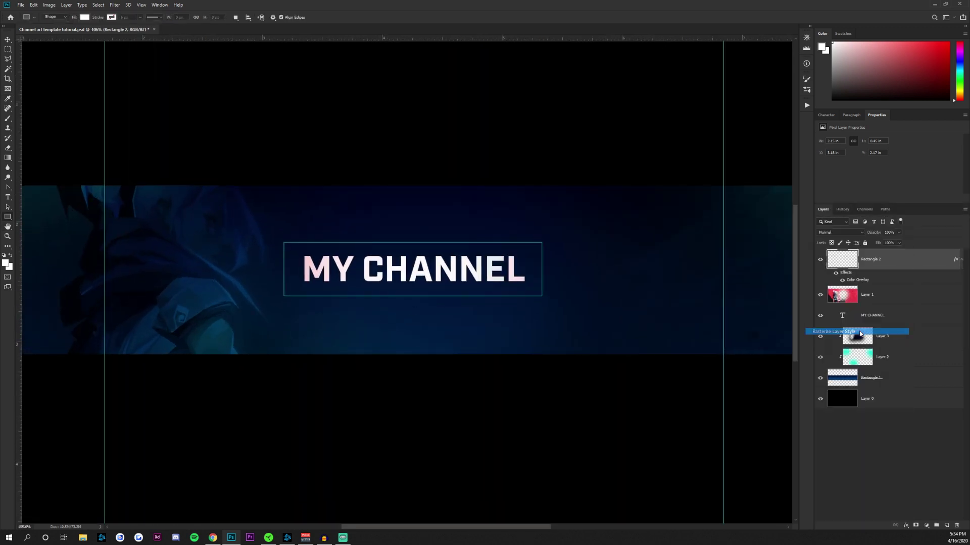
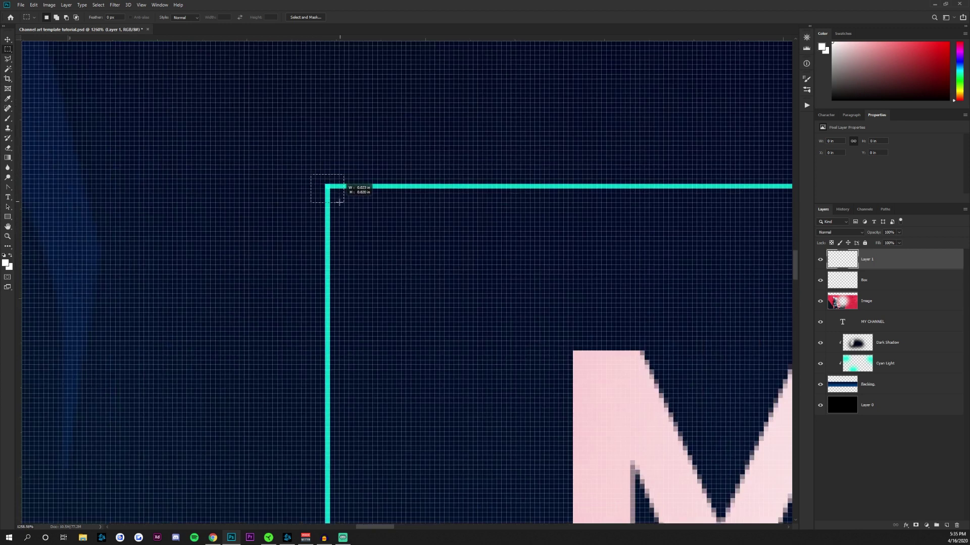
- On the empty Layer 1, fill a square selection about 0.017 × 0.017 in with white over the frame's upper-left corner, then deselect
scroll(340, 205, "up", 4)
left_click_drag(282, 149, 338, 211)
left_click(294, 156)
left_click_drag(287, 156, 331, 193)
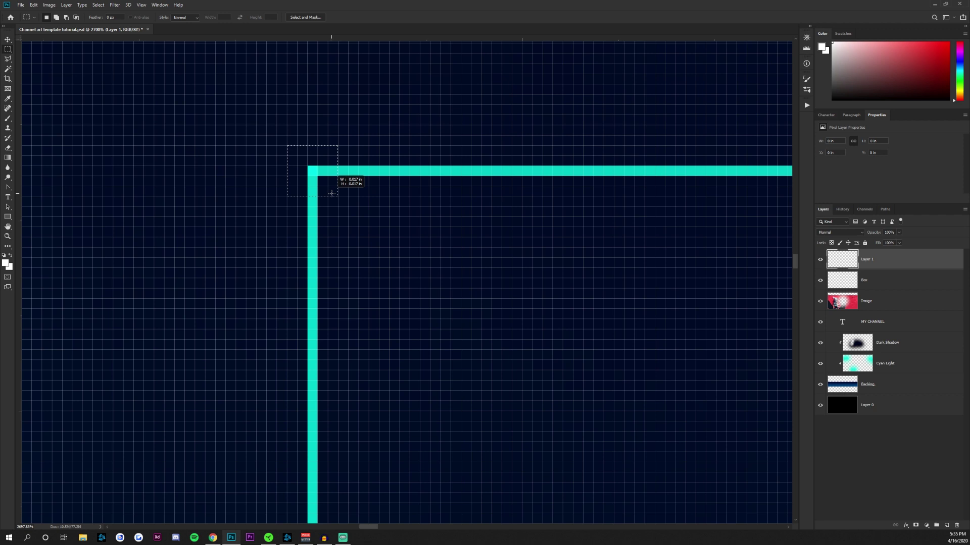
left_click_drag(331, 194, 331, 195)
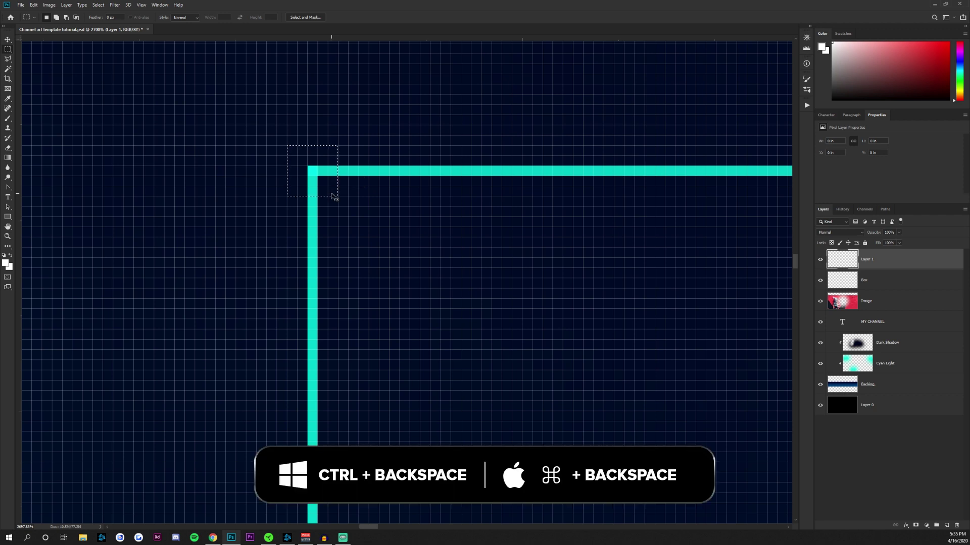
key("ctrl+BackSpace")
key("ctrl+d")
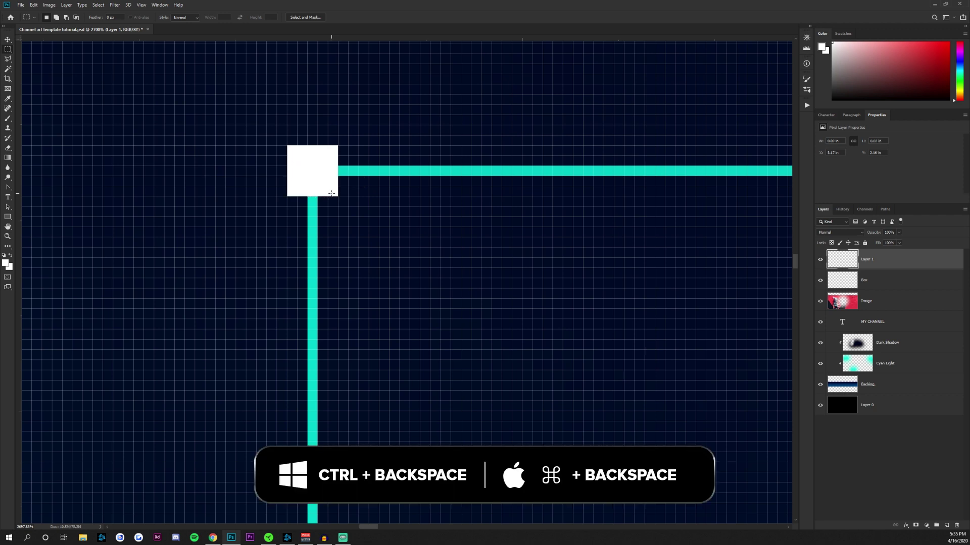
- Apply a bright cyan Color Overlay to the small corner square on Layer 1
double_click(897, 264)
left_click(703, 290)
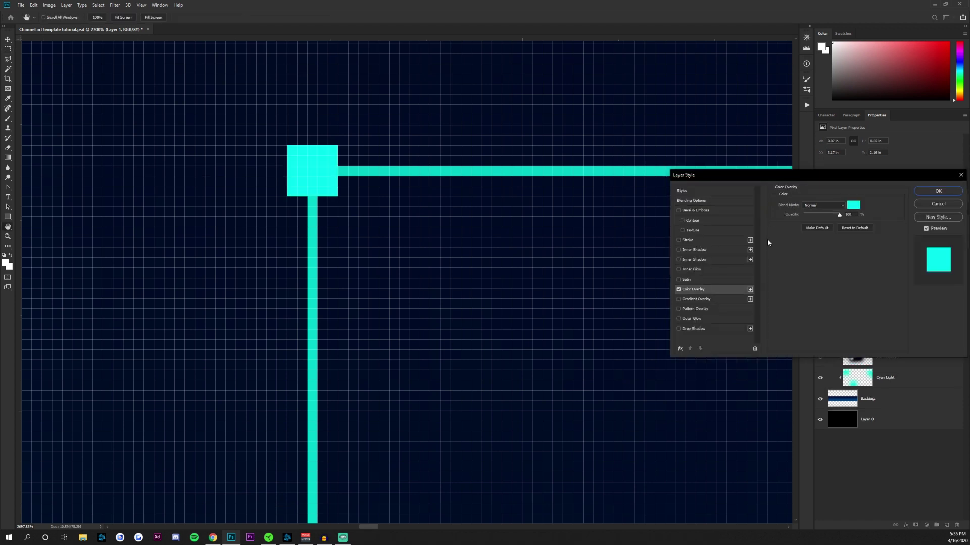
left_click(937, 191)
key("m")
- Duplicate the cyan corner square and place the copies on the frame's three remaining corners
scroll(362, 183, "down", 8)
scroll(363, 183, "down", 5)
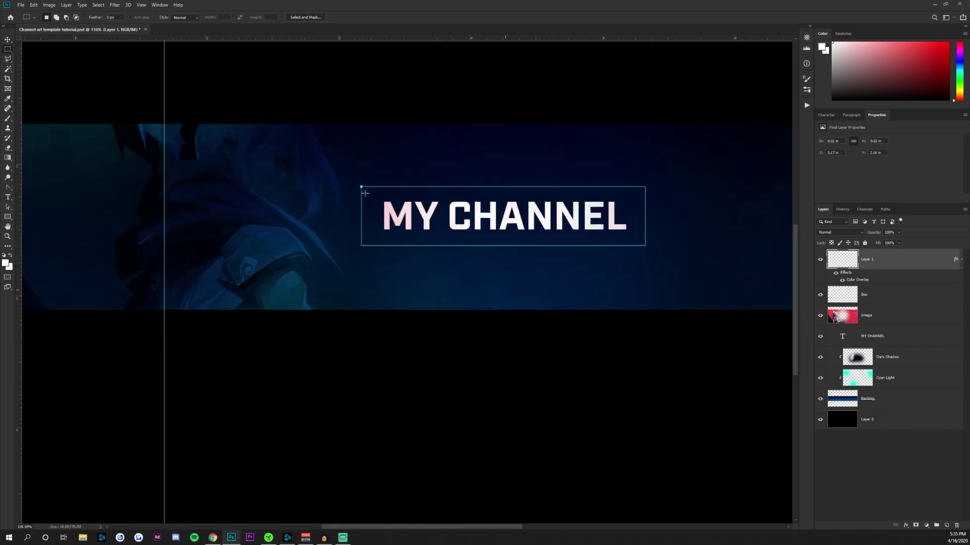
scroll(717, 186, "down", 2)
scroll(620, 175, "up", 3)
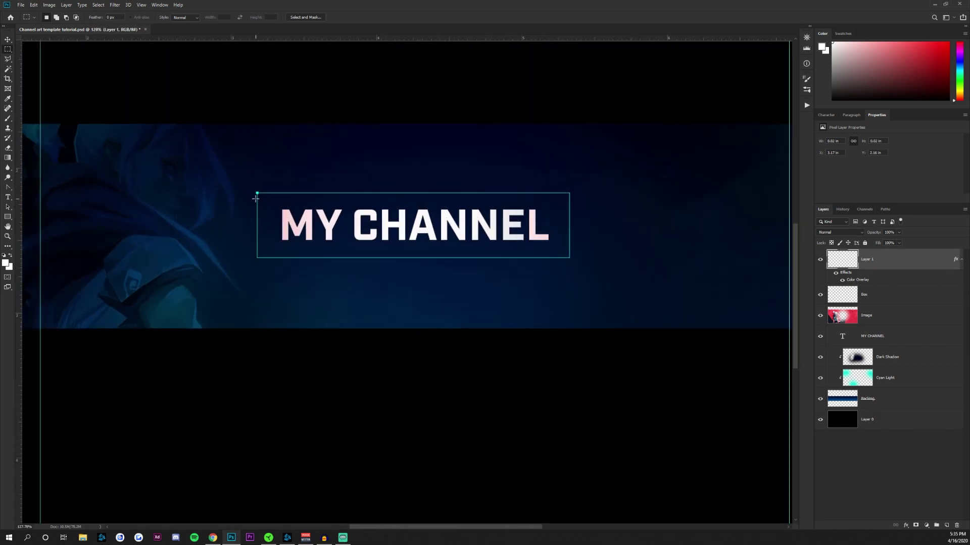
left_click(8, 40)
left_click_drag(263, 197, 616, 200)
scroll(617, 200, "up", 5)
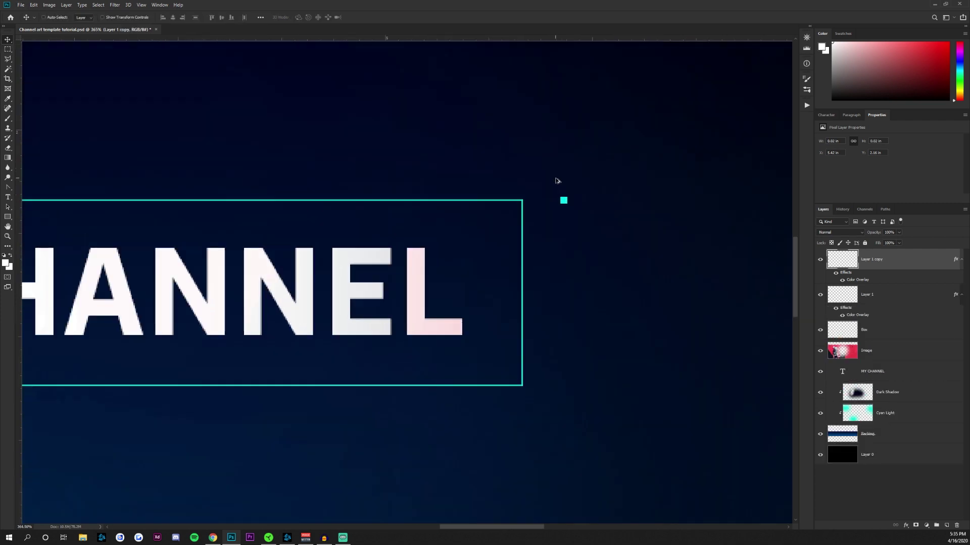
scroll(556, 181, "up", 7)
left_click_drag(566, 204, 382, 457)
scroll(386, 223, "down", 6)
scroll(382, 457, "up", 8)
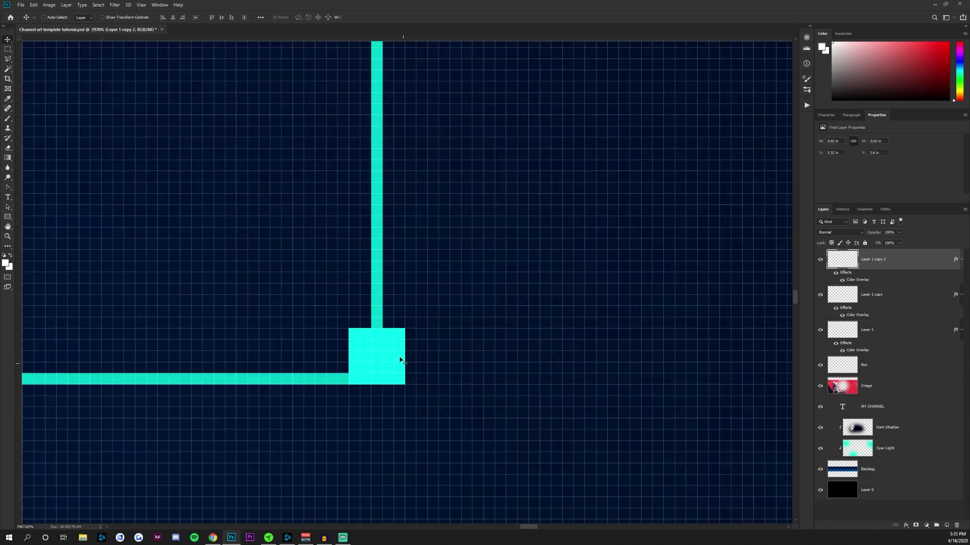
left_click_drag(400, 360, 402, 384)
scroll(360, 351, "down", 12)
scroll(528, 345, "down", 3)
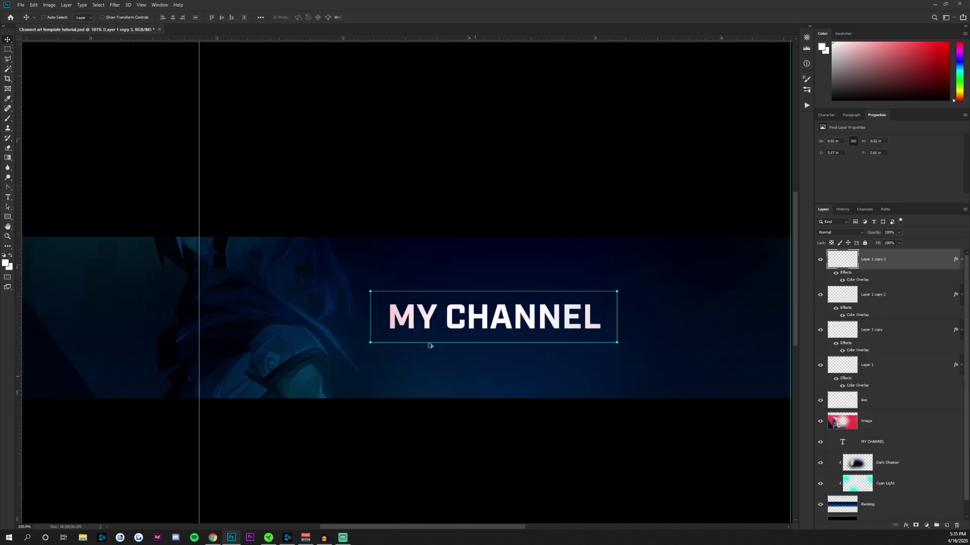
scroll(434, 280, "up", 1)
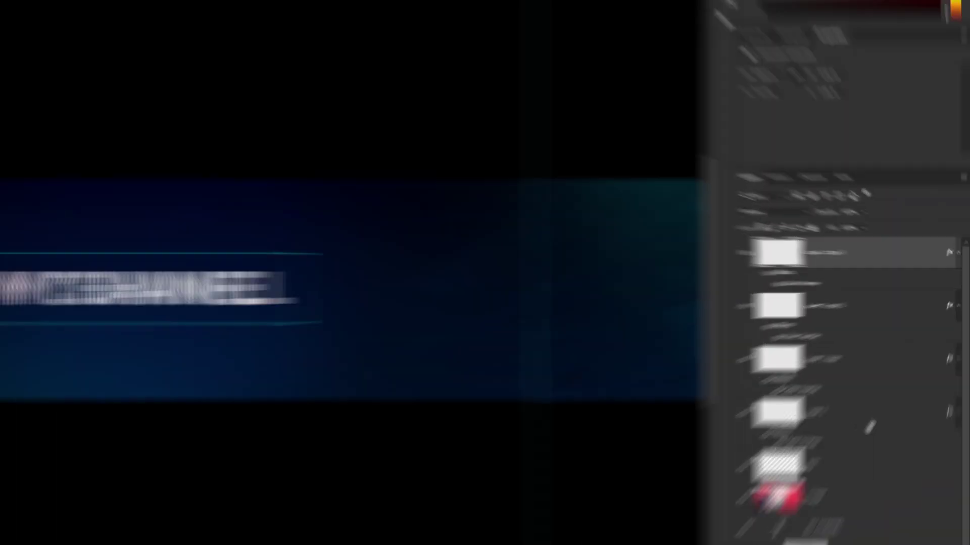
- Merge the four corner square layers into one and rename it Corner Boxes
left_click(843, 434, "shift")
right_click(843, 433)
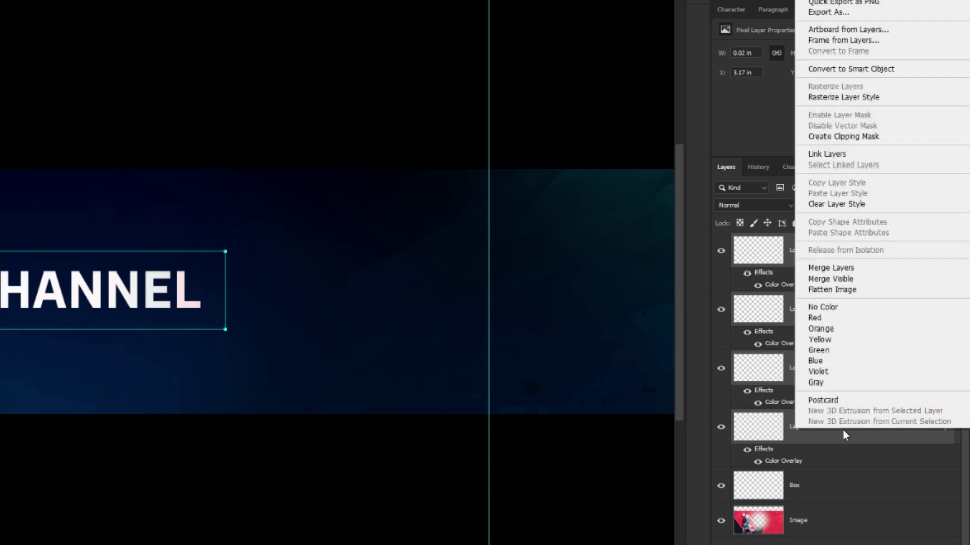
left_click(861, 268)
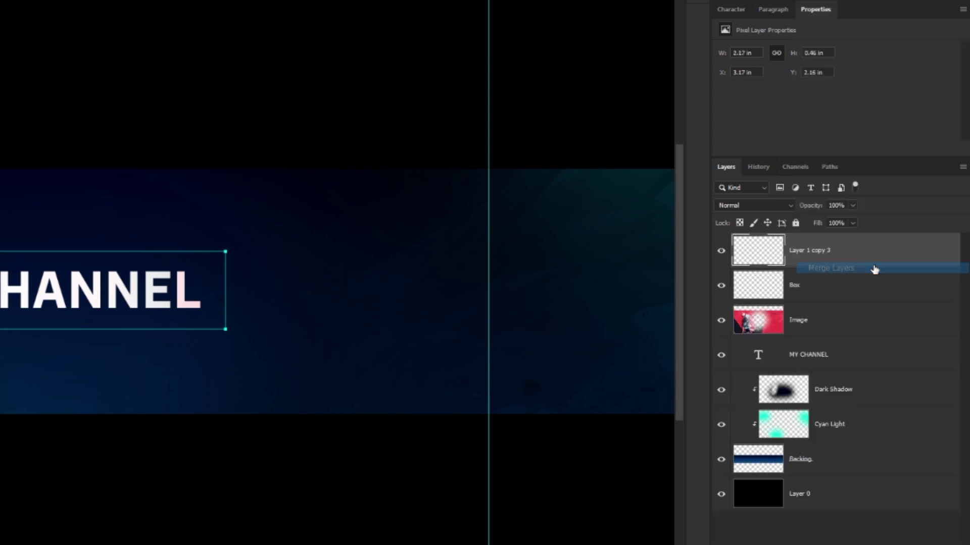
double_click(819, 251)
key("BackSpace")
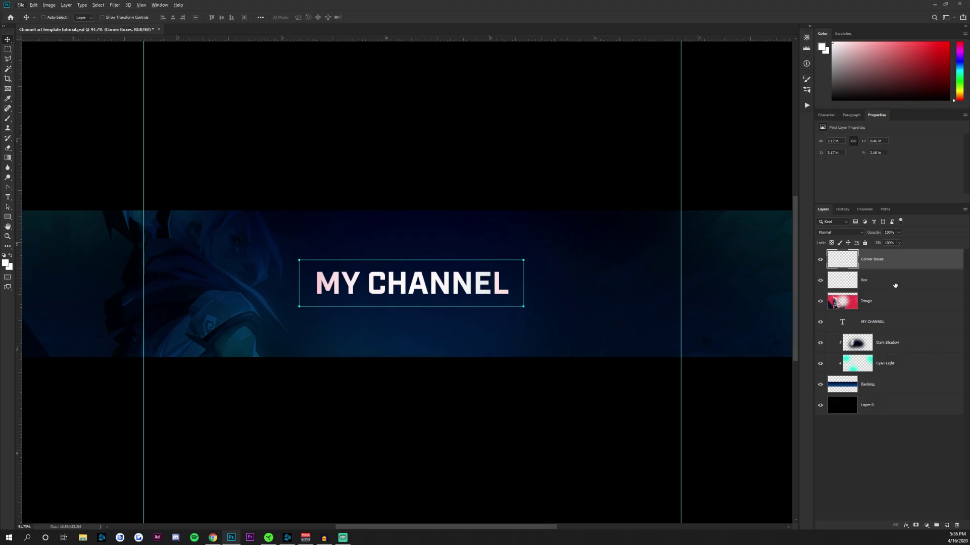
- Select the inside of the frame from the Box layer with the Magic Wand and fill it with white on a new layer
left_click(894, 285)
left_click(9, 69)
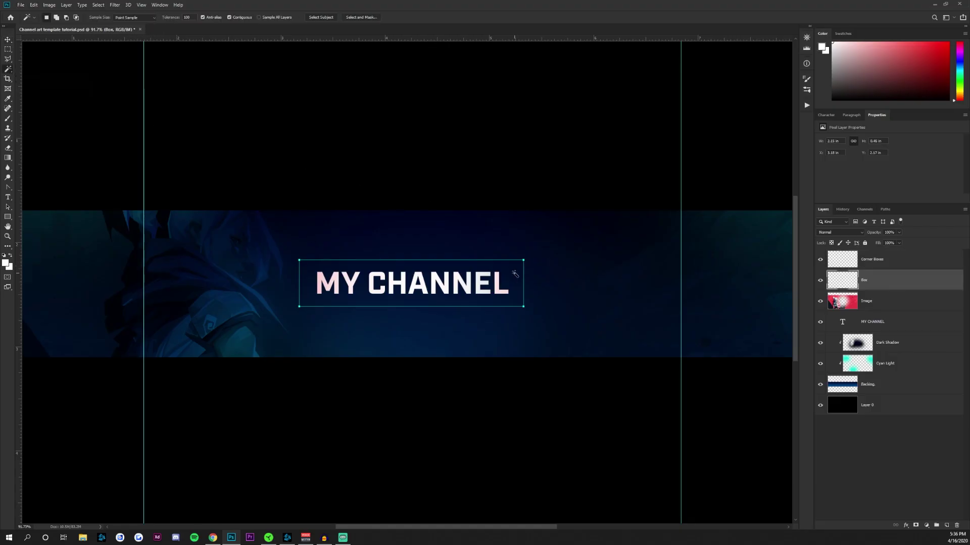
scroll(313, 268, "up", 2)
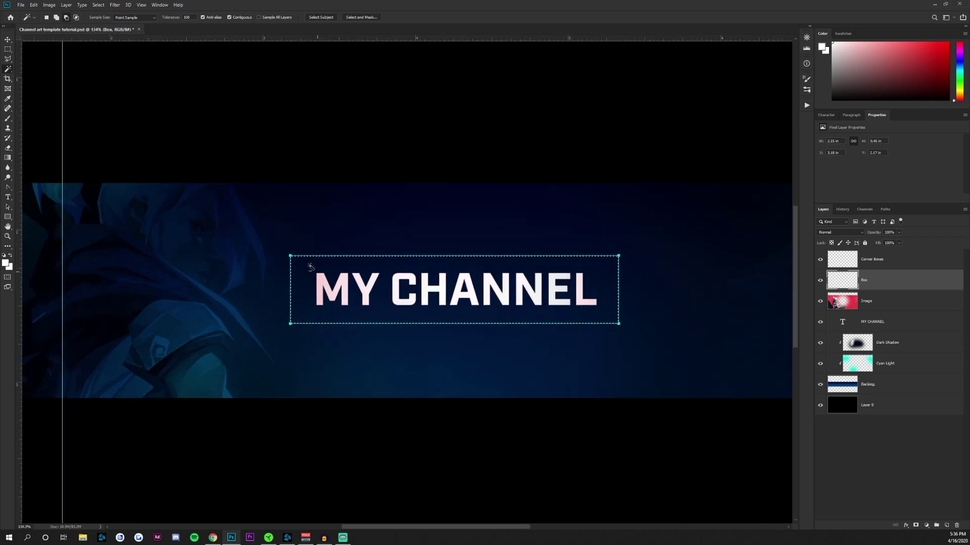
left_click(947, 525)
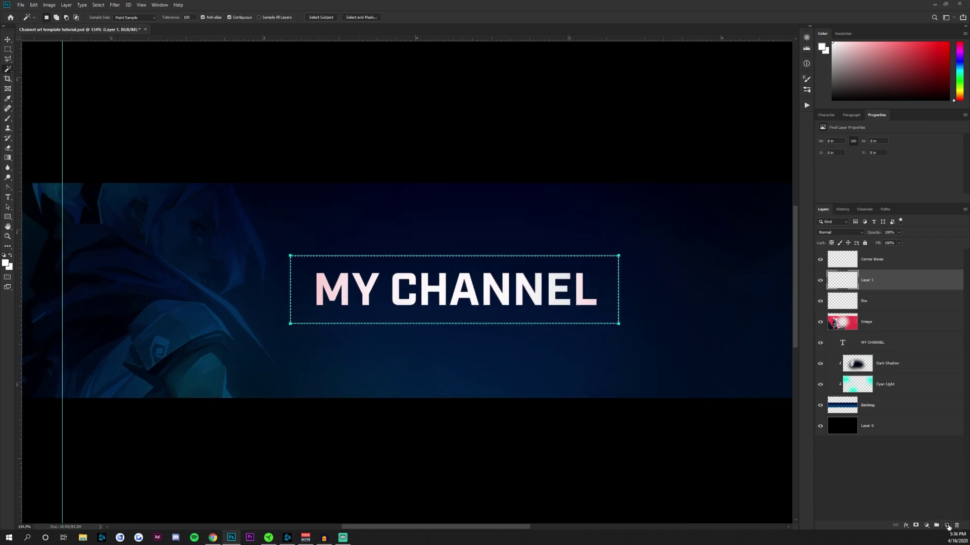
key("ctrl+BackSpace")
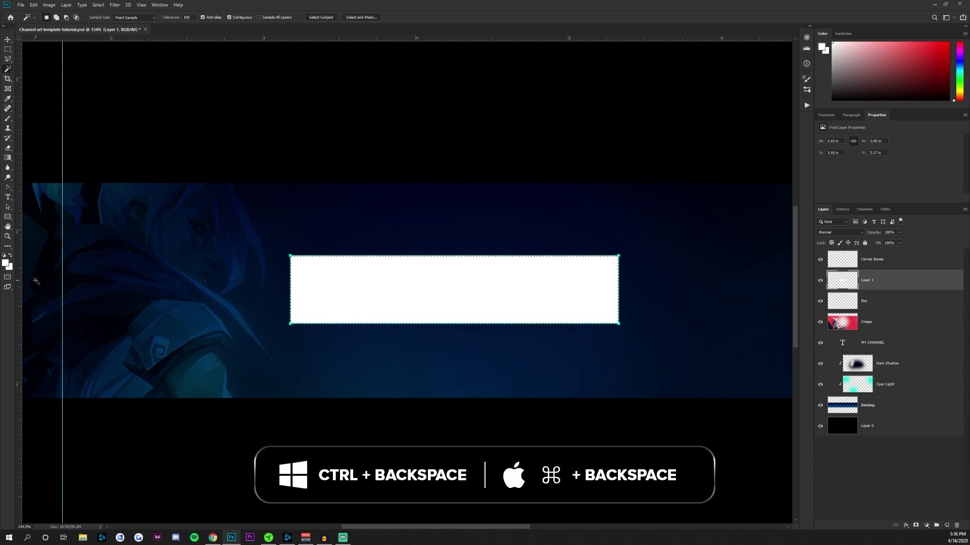
- Give the filled rectangle on Layer 1 a very dark navy Color Overlay
double_click(919, 280)
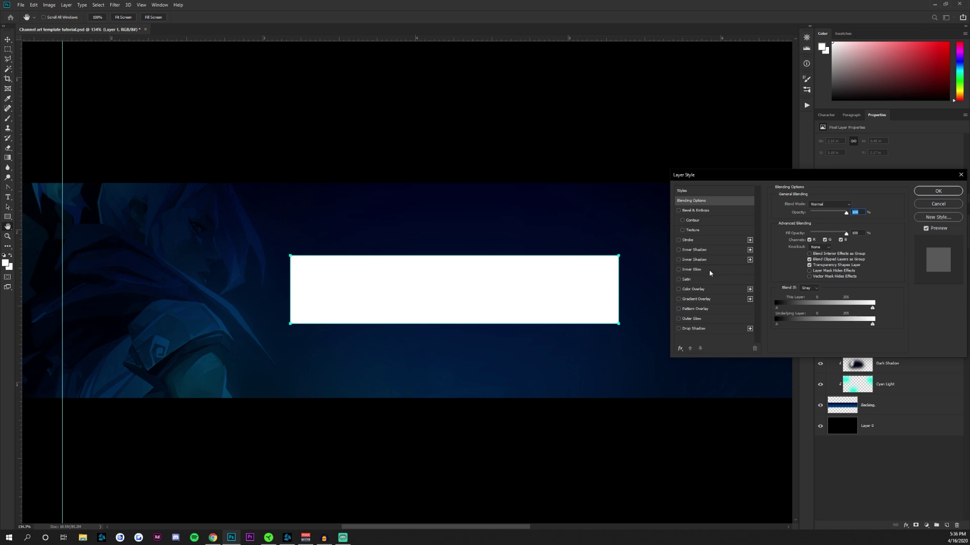
left_click(693, 289)
left_click(854, 204)
mouse_move(552, 179)
left_mouse_down()
mouse_move(553, 166)
mouse_move(538, 207)
left_mouse_up()
left_click(528, 184)
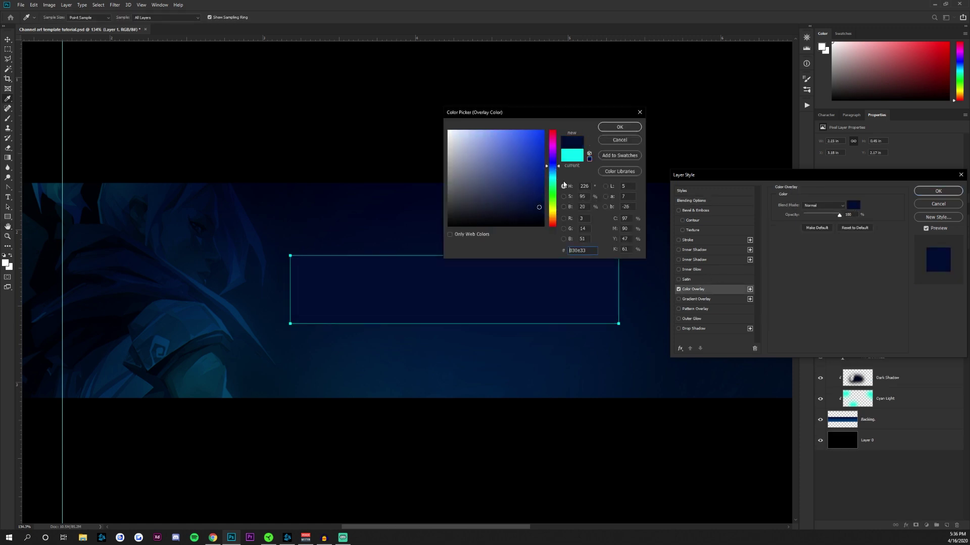
left_click(612, 128)
left_click(853, 205)
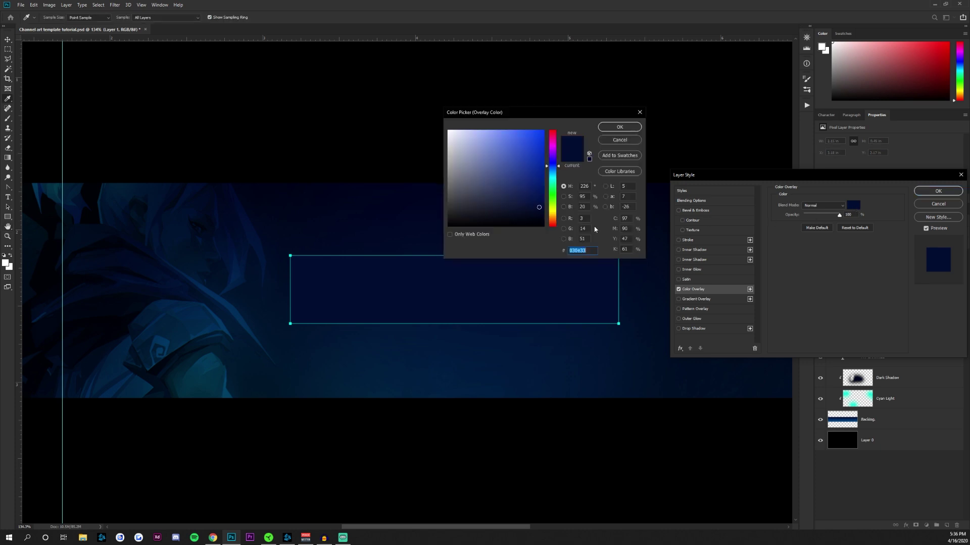
left_click(538, 213)
left_click(617, 129)
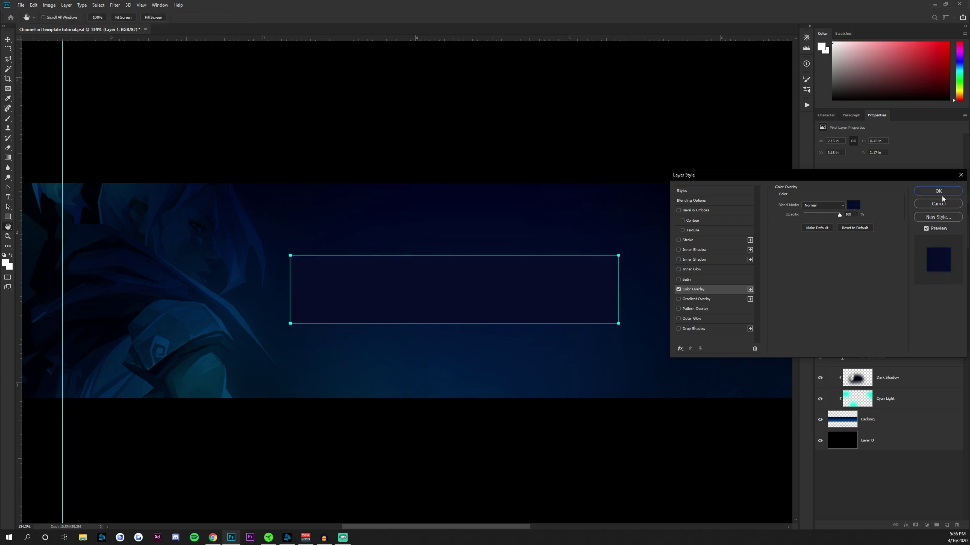
left_click(938, 191)
- Rasterize Layer 1's layer style and move the MY CHANNEL text to the top of the layer order
right_click(899, 285)
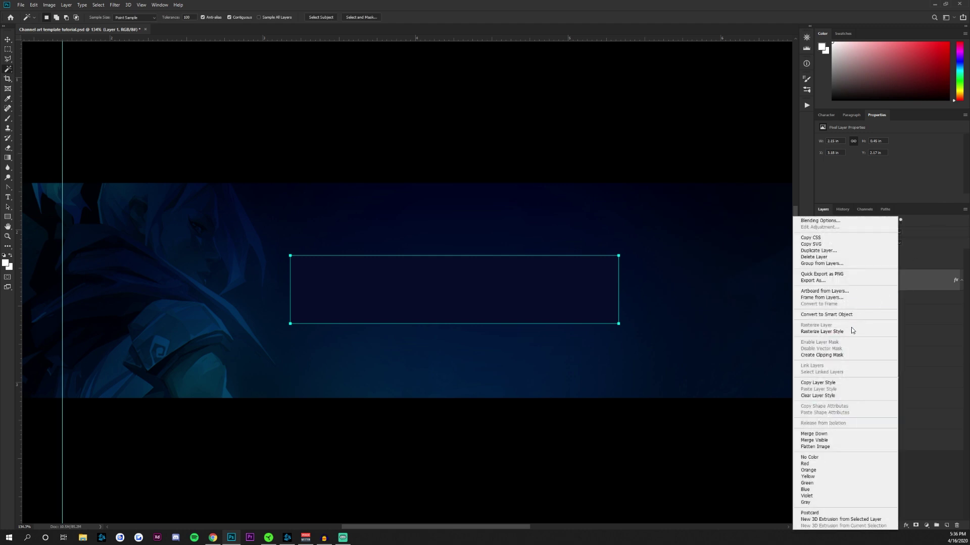
left_click(852, 333)
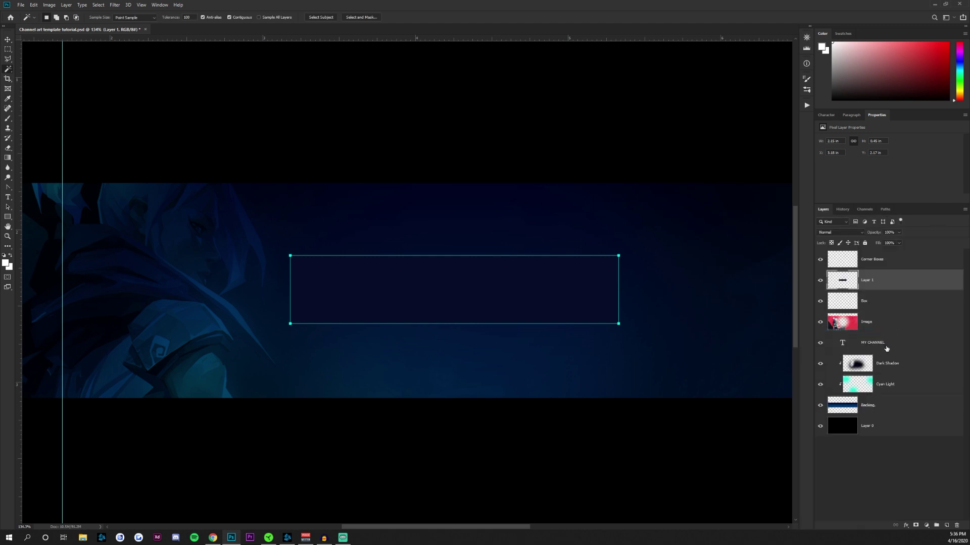
left_click_drag(897, 348, 884, 260)
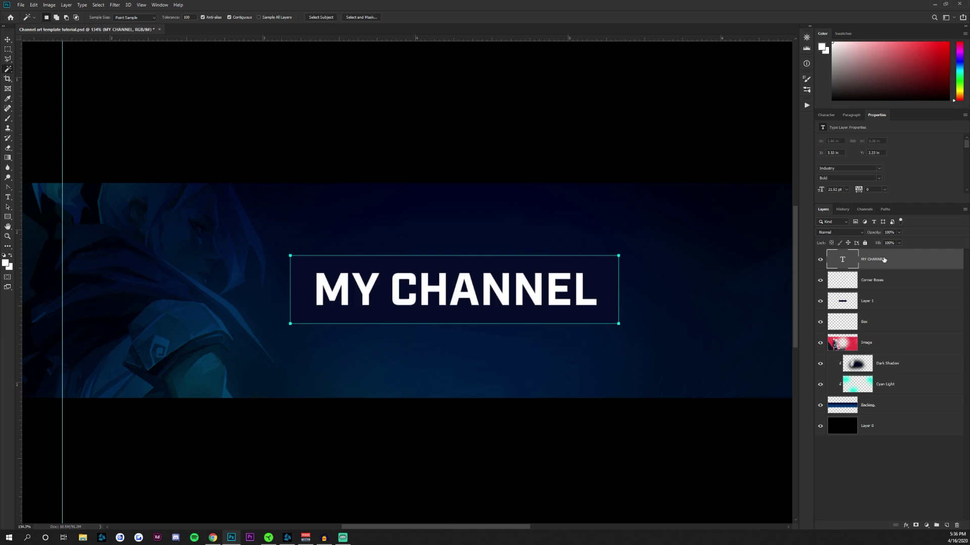
- Lower the opacity of the dark rectangle, Layer 1, to 63%
double_click(904, 305)
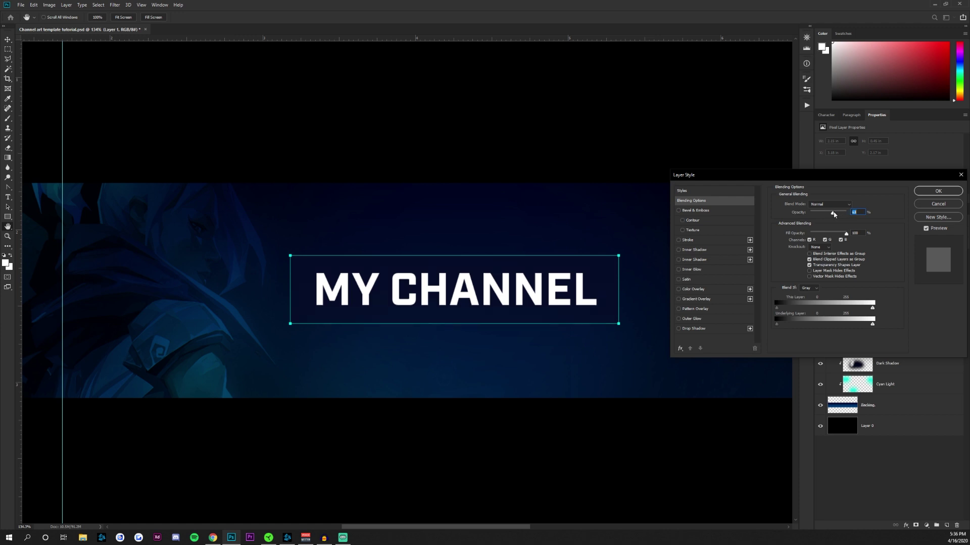
left_click(924, 194)
key("w")
- Rename the dark rectangle's layer as My channel dark
scroll(528, 309, "down", 5)
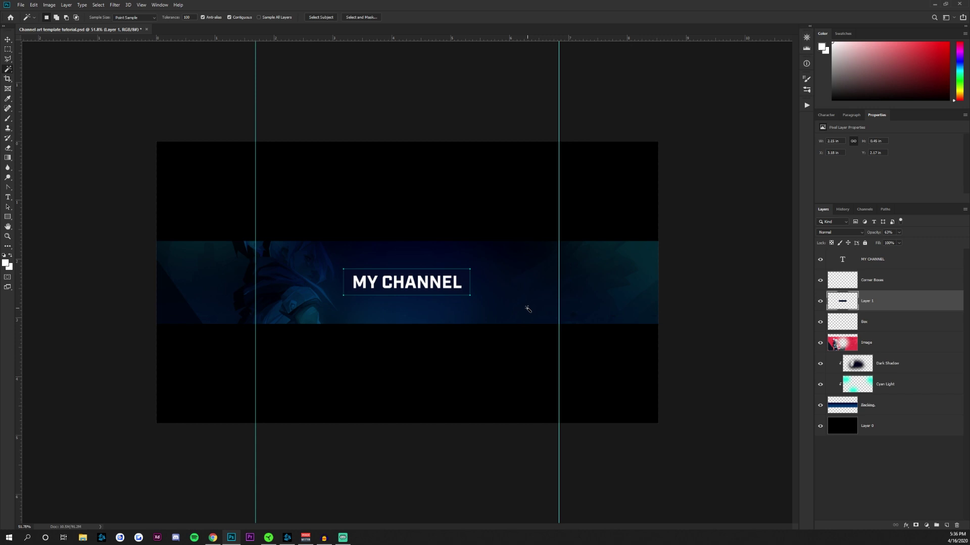
scroll(527, 309, "up", 3)
double_click(870, 303)
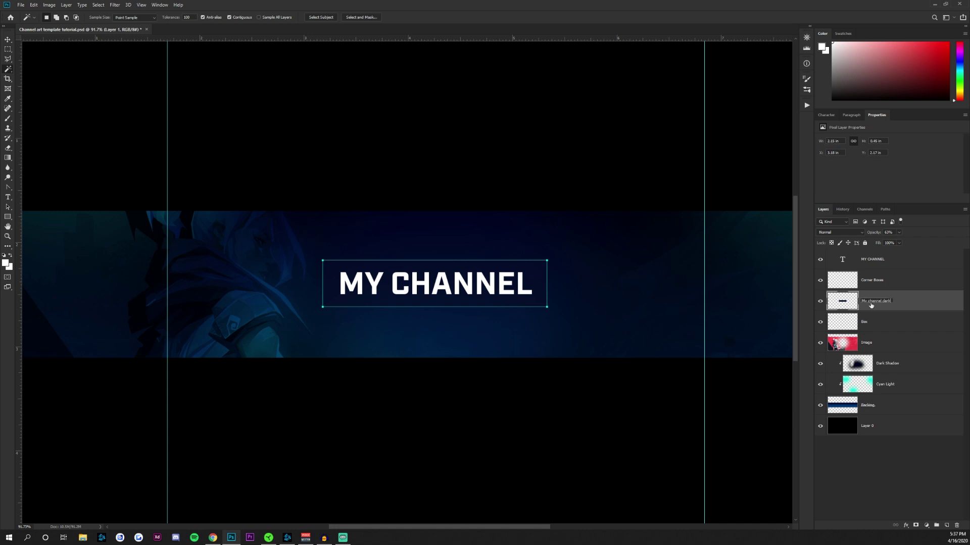
key("Return")
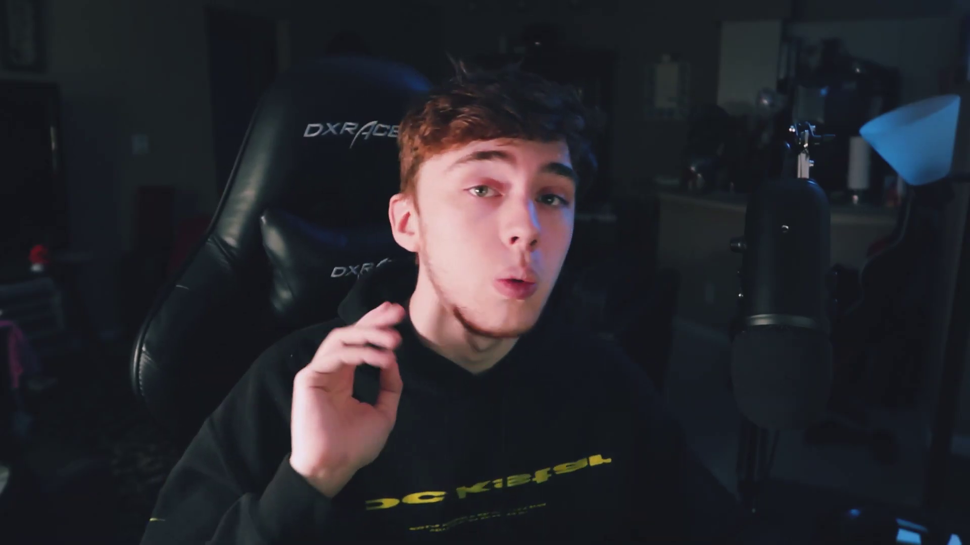